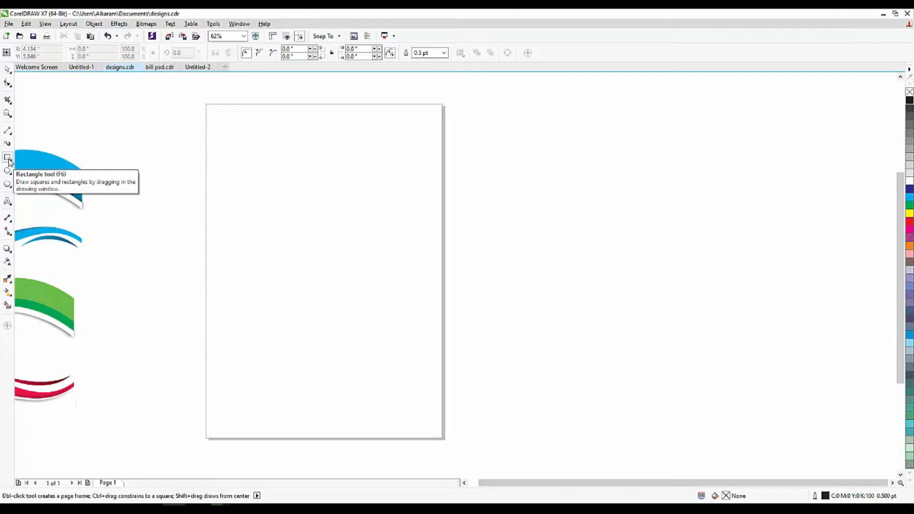
- Create a rectangle frame matching the page size, about 8.27 by 11.69 inches, and keep it aligned with the page
double_click(8, 159)
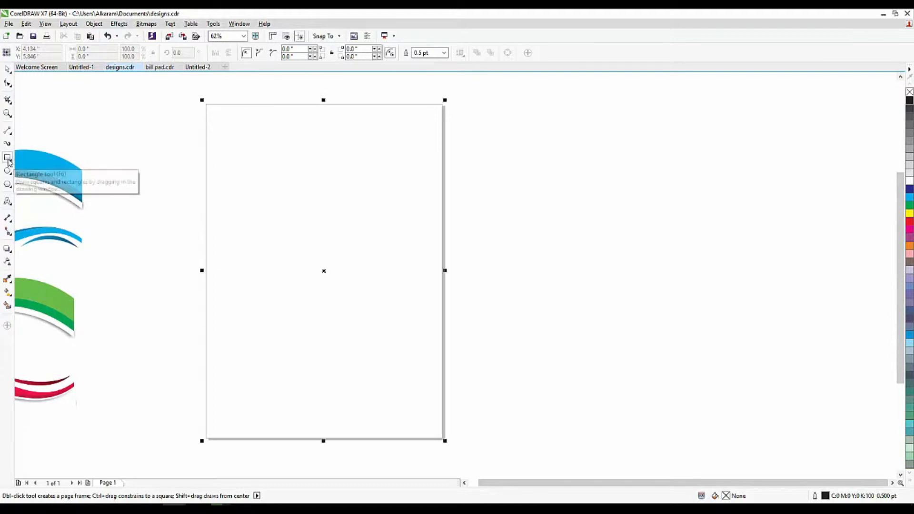
key("space")
left_click_drag(324, 178, 347, 245)
key("ctrl+z")
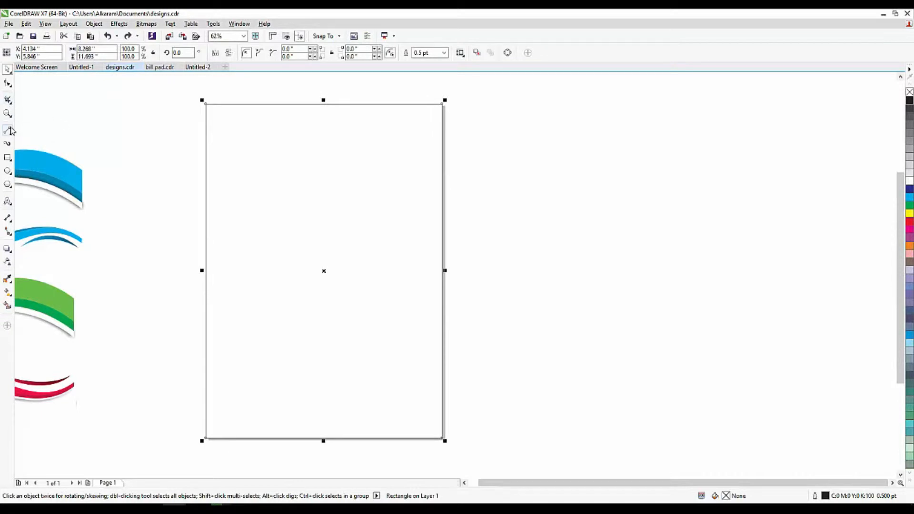
- Draw a horizontal two-point line about 12.3 inches long across the lower part of the page, extending past both side edges
left_click(11, 136)
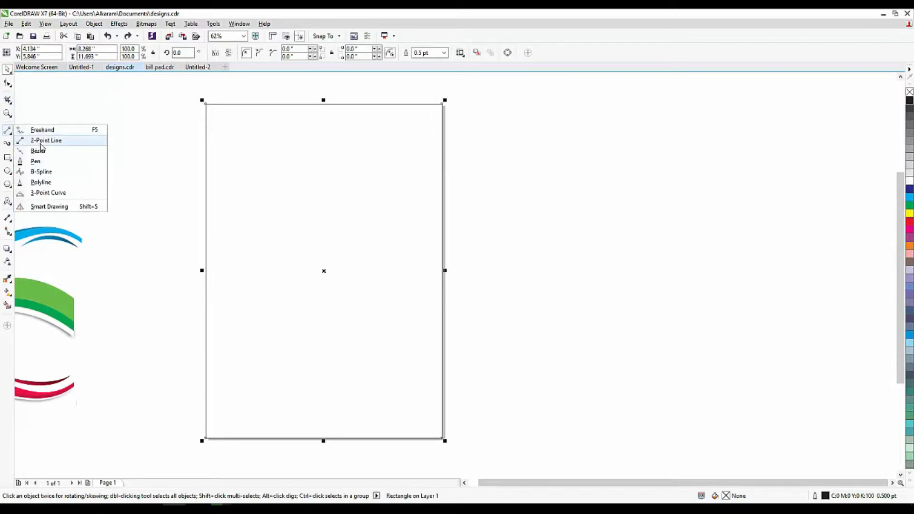
left_click(40, 142)
scroll(286, 215, "down", 2)
scroll(260, 283, "up", 2)
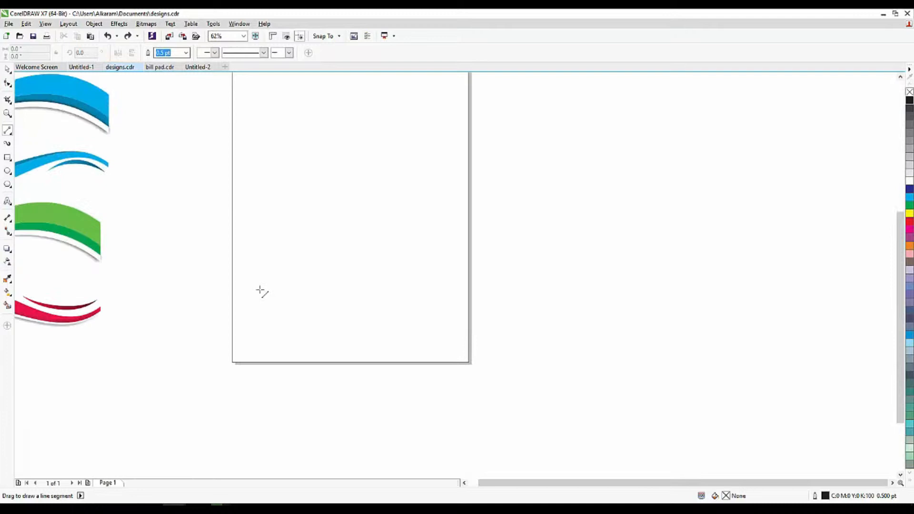
left_click_drag(182, 309, 534, 312)
- Convert the straight horizontal line's segment to a curve for node editing
left_click(7, 83)
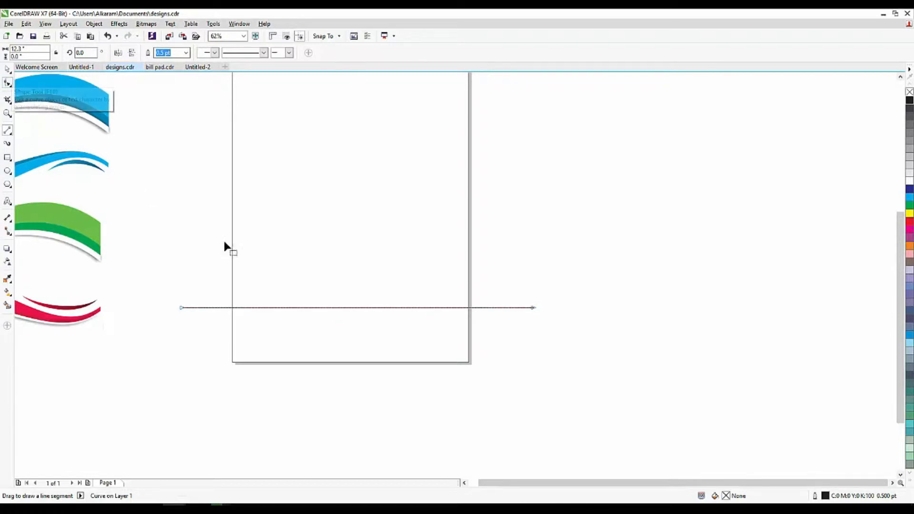
scroll(296, 276, "down", 2)
scroll(268, 272, "up", 2)
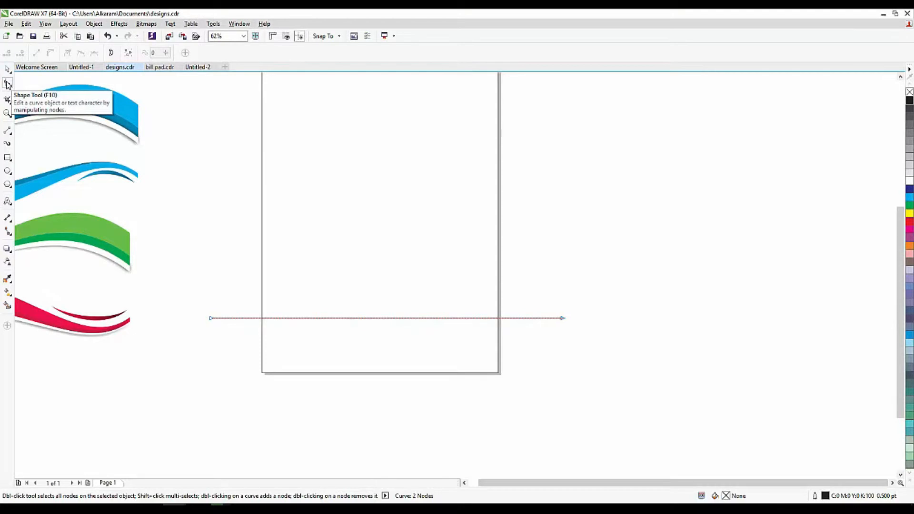
left_click(381, 318)
scroll(381, 318, "up", 3)
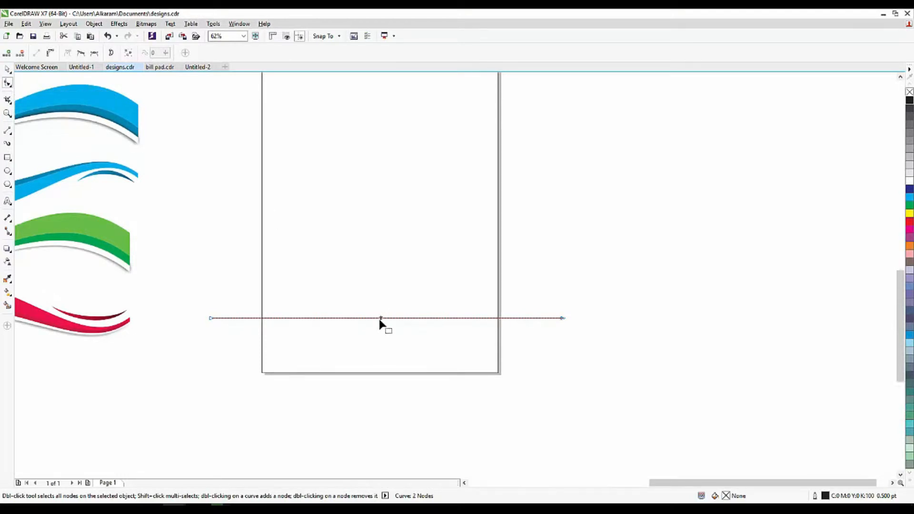
scroll(385, 317, "up", 5)
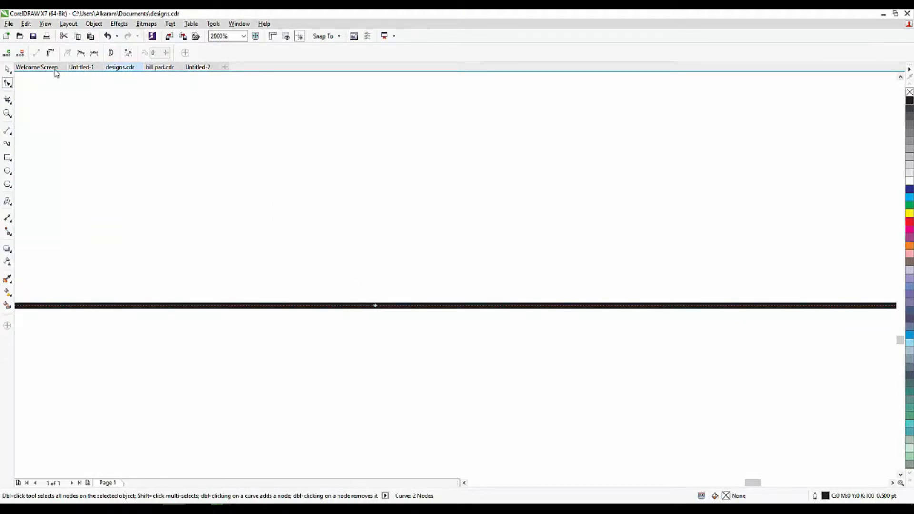
left_click(120, 98)
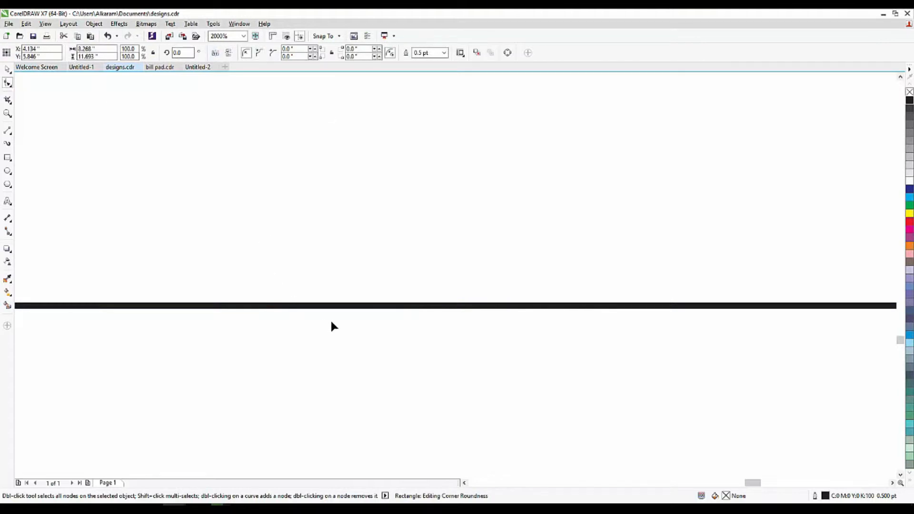
left_click(7, 69)
left_click(343, 306)
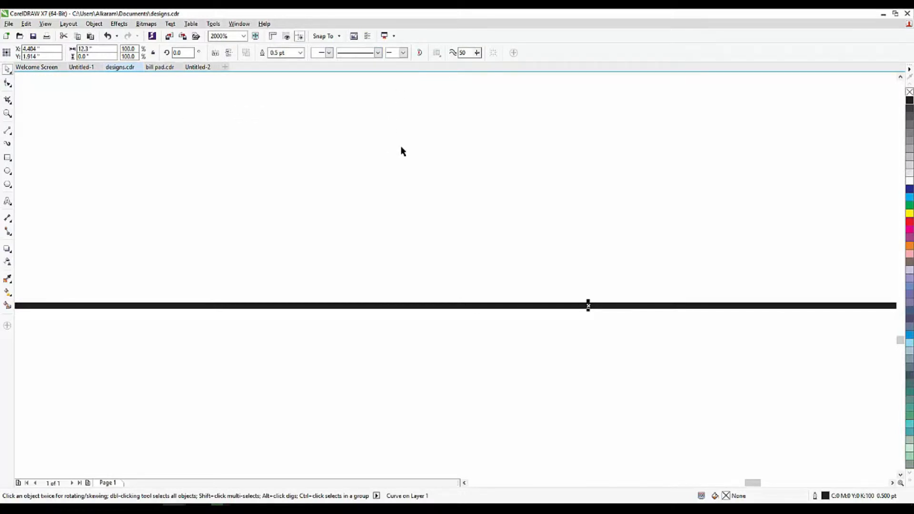
left_click(8, 83)
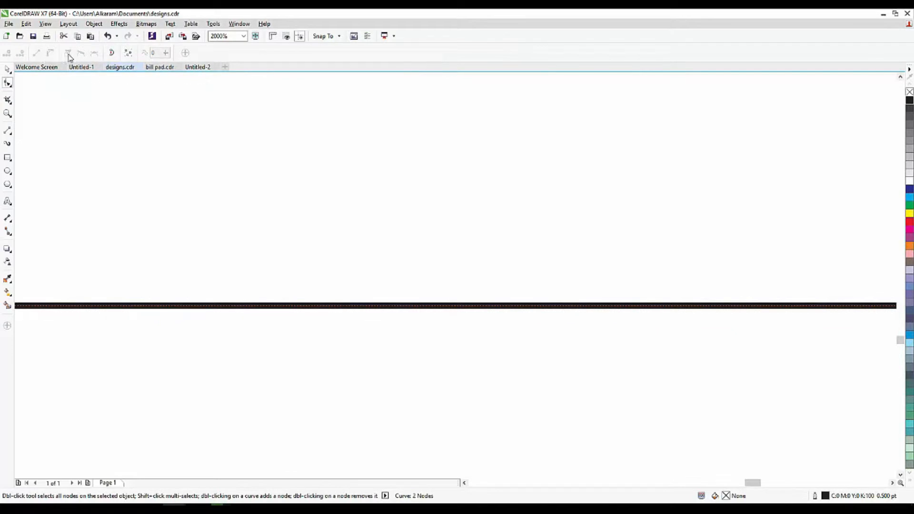
left_click(461, 306)
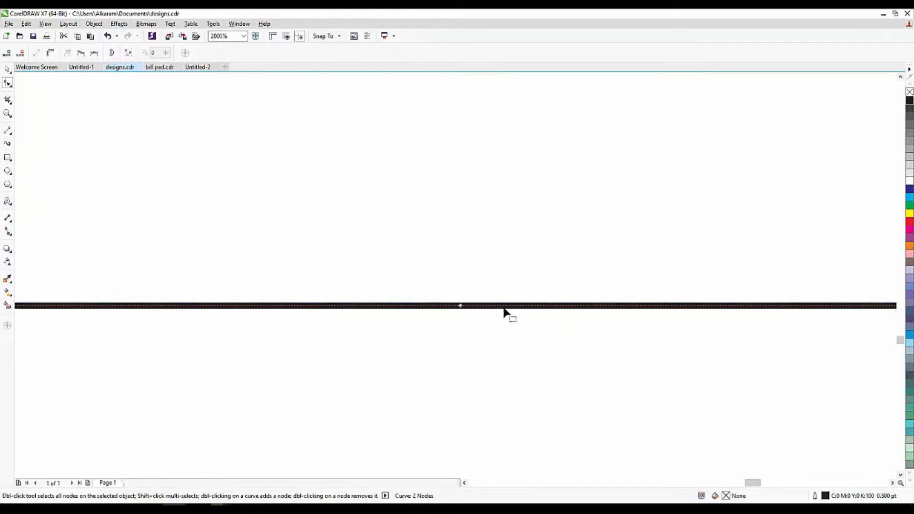
left_click(50, 54)
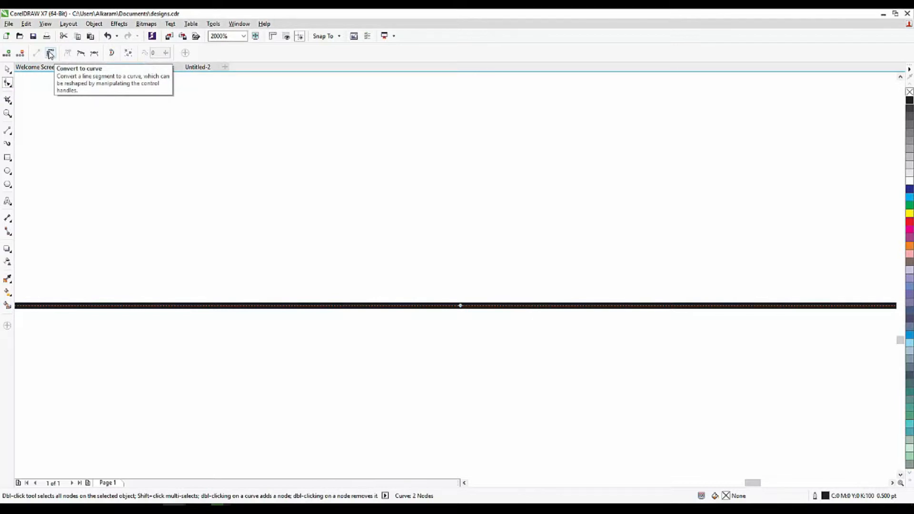
- Bend the line into an S-shaped wave by pulling its left control handle down and its right control handle up
scroll(336, 240, "down", 6)
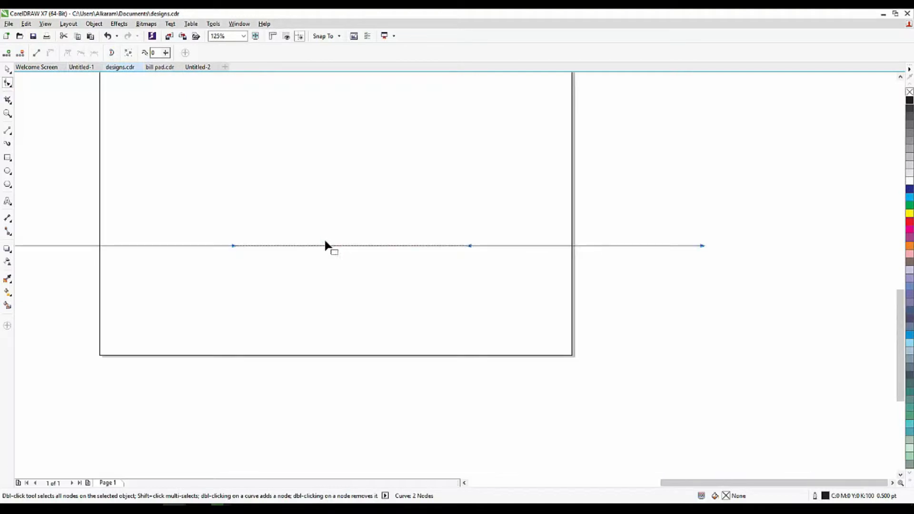
scroll(236, 252, "up", 2)
scroll(327, 252, "down", 4)
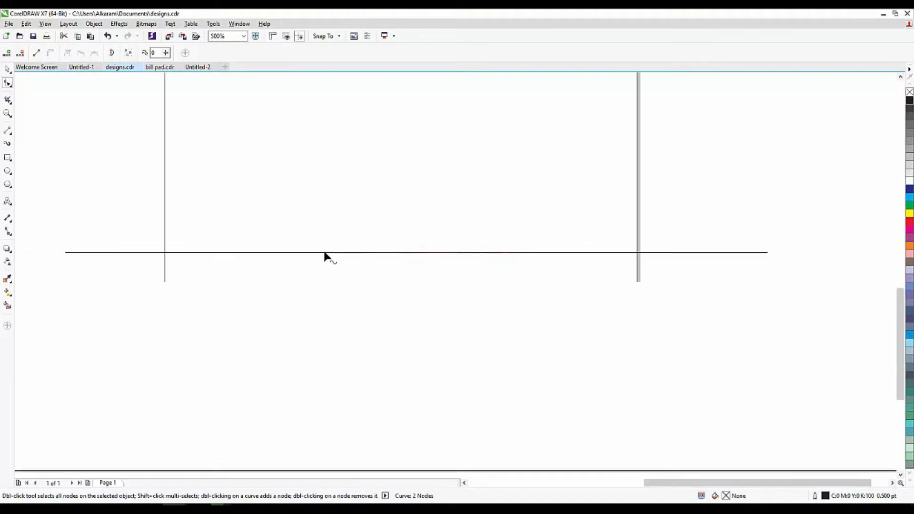
scroll(287, 255, "down", 1)
scroll(296, 261, "up", 1)
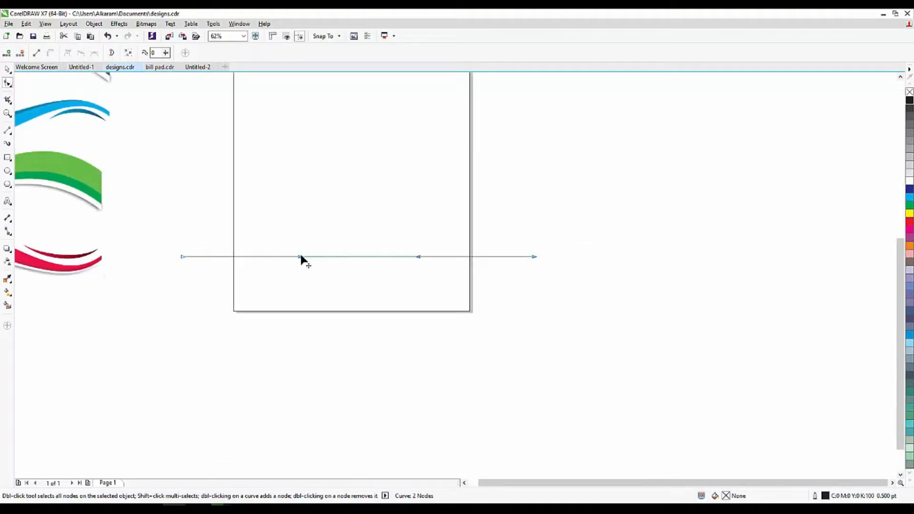
scroll(303, 257, "down", 1)
scroll(265, 251, "up", 1)
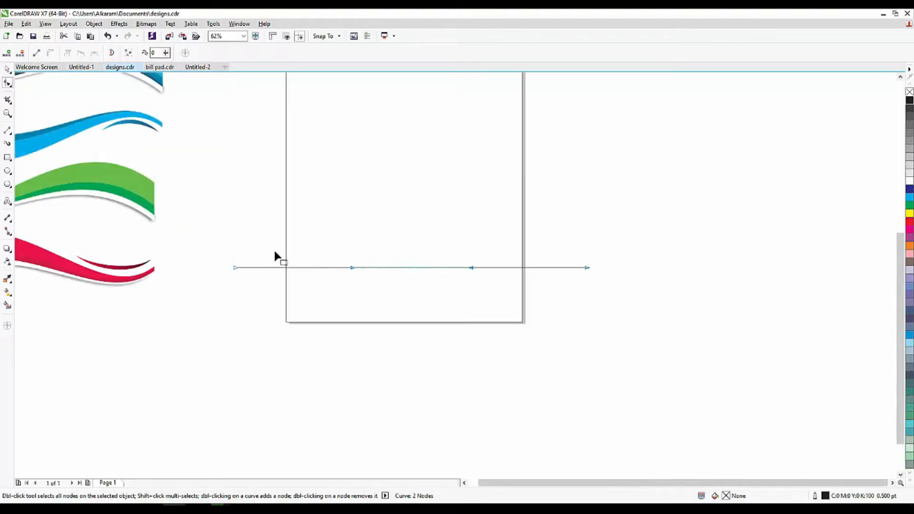
scroll(310, 260, "down", 1)
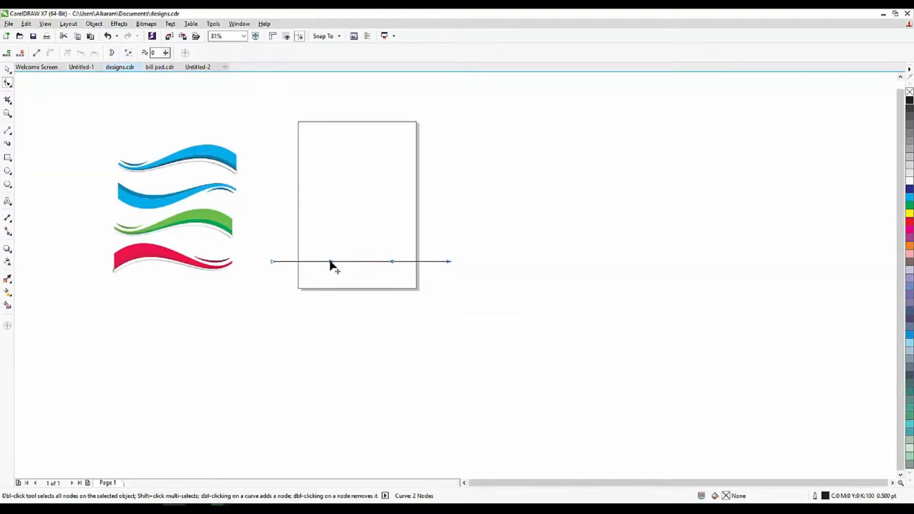
left_click_drag(330, 268, 318, 304)
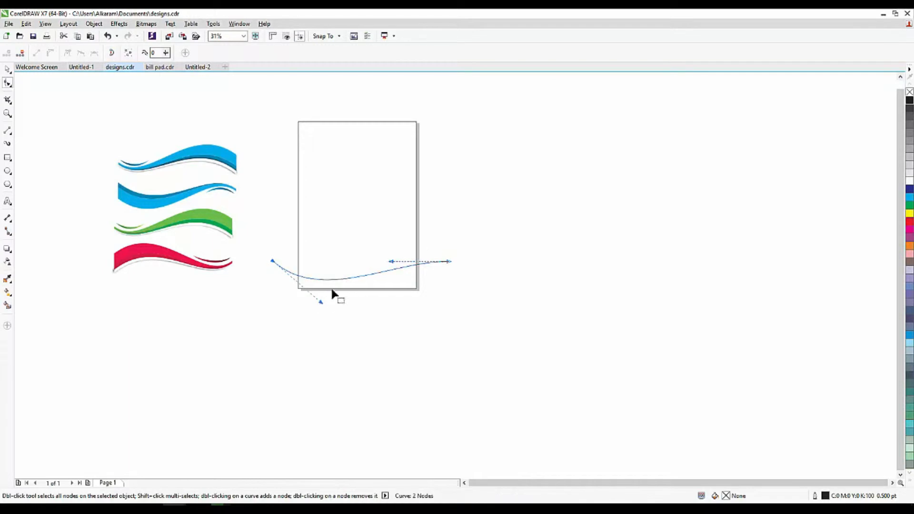
left_click_drag(391, 261, 372, 224)
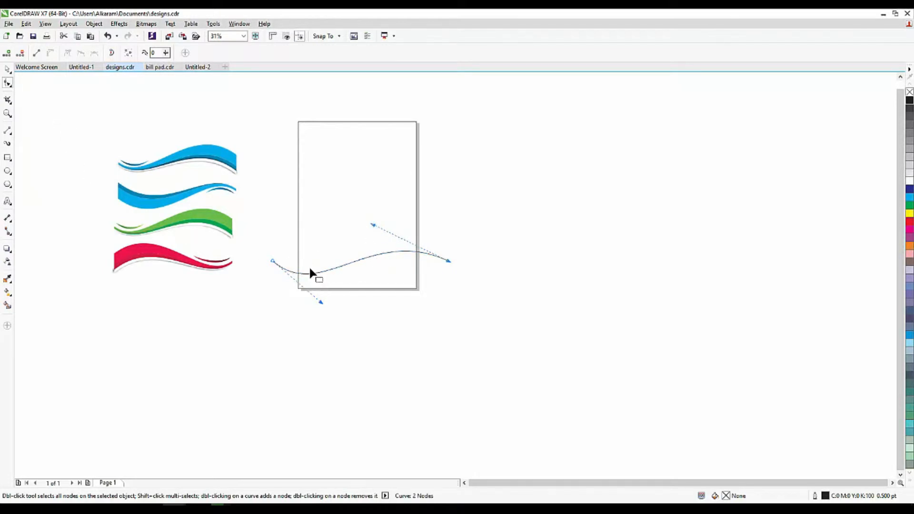
- Move both end nodes of the wave inward, nearer the page edges, leaving the curve about 10.8 inches wide
scroll(310, 269, "up", 1)
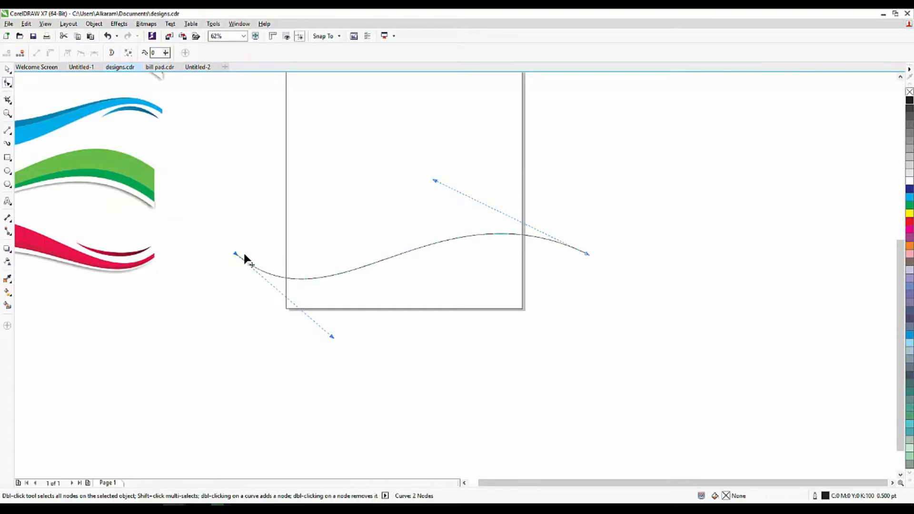
left_click_drag(245, 254, 272, 255)
left_click_drag(588, 257, 564, 257)
left_click_drag(265, 255, 253, 252)
scroll(333, 263, "down", 1)
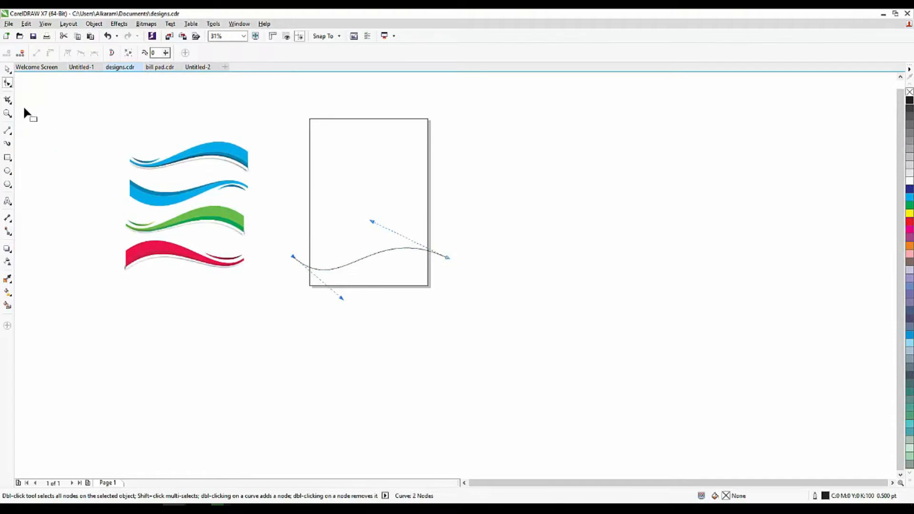
- Place three copies of the wave straight below the original, with the nearest one centred at about Y 1.19 inches
left_click(7, 70)
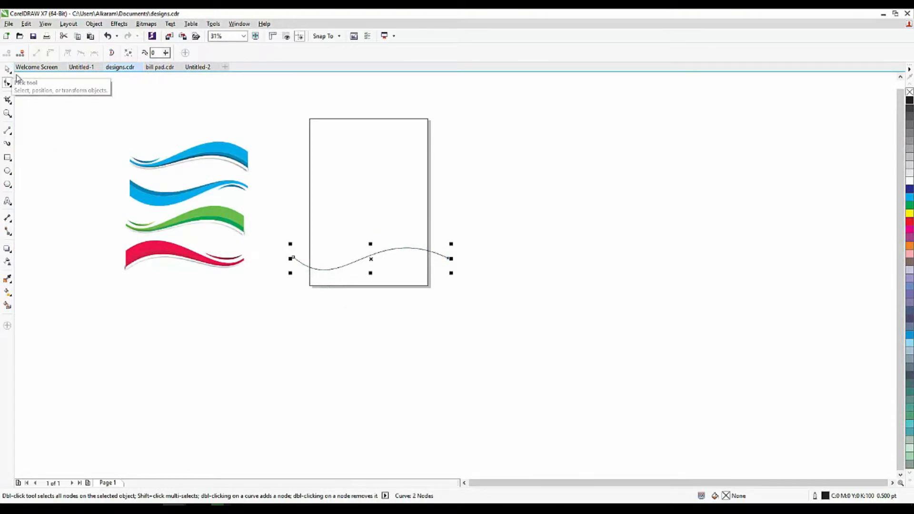
scroll(354, 269, "up", 1)
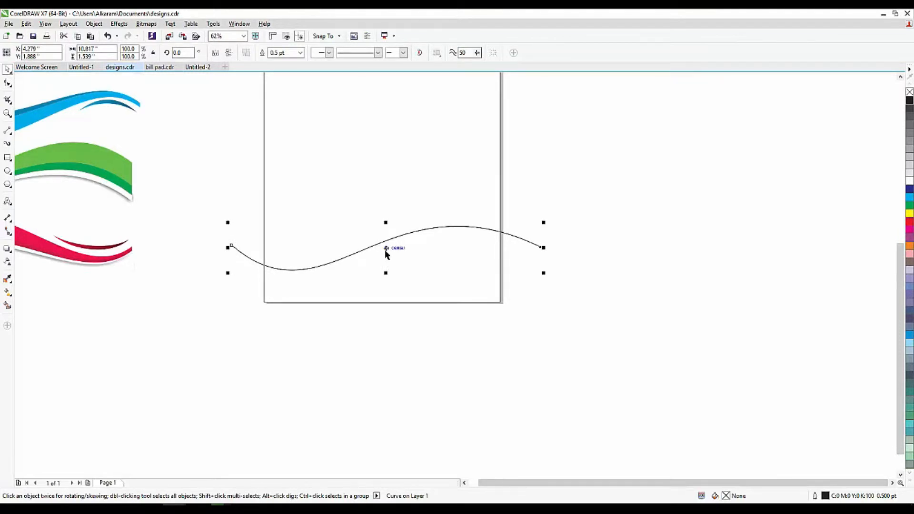
left_click_drag(386, 248, 386, 312)
left_click_drag(393, 242, 394, 337)
left_click(385, 260)
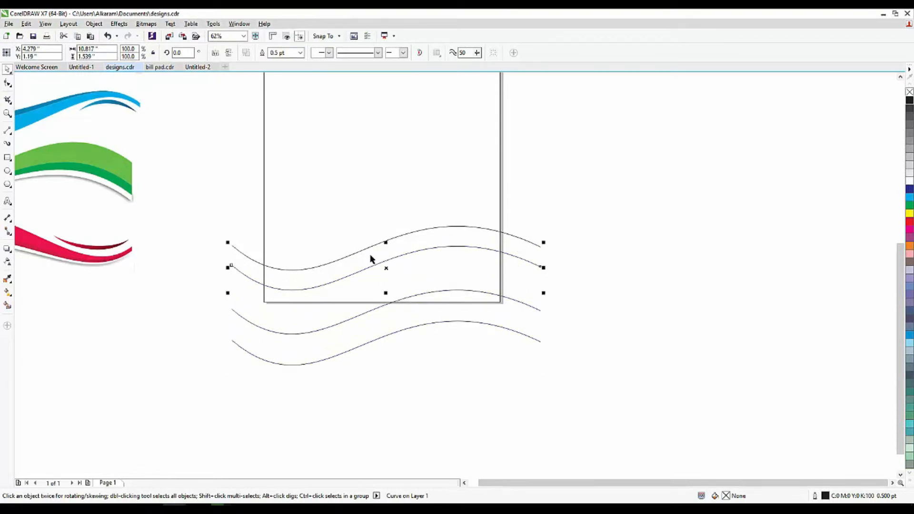
- Reshape the second wave by lowering its right end node slightly and raising its left end node close to the top wave's
scroll(395, 295, "down", 2)
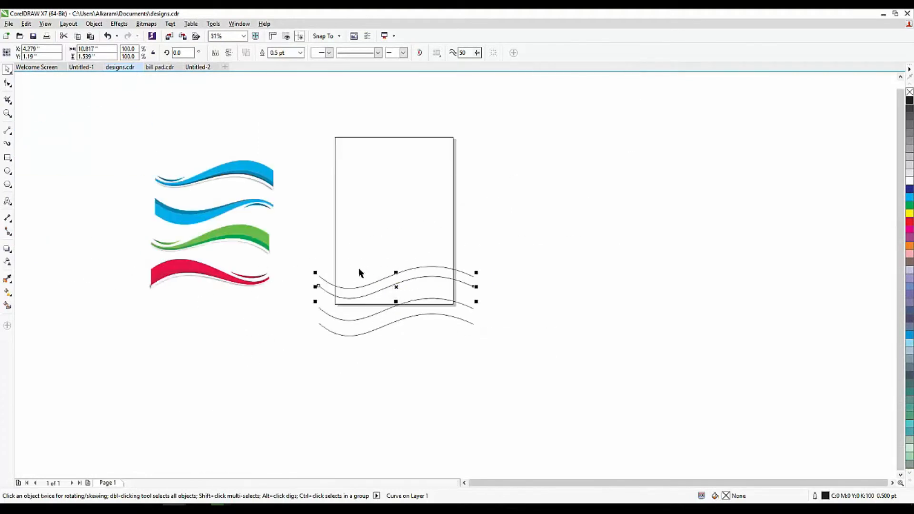
scroll(348, 272, "up", 2)
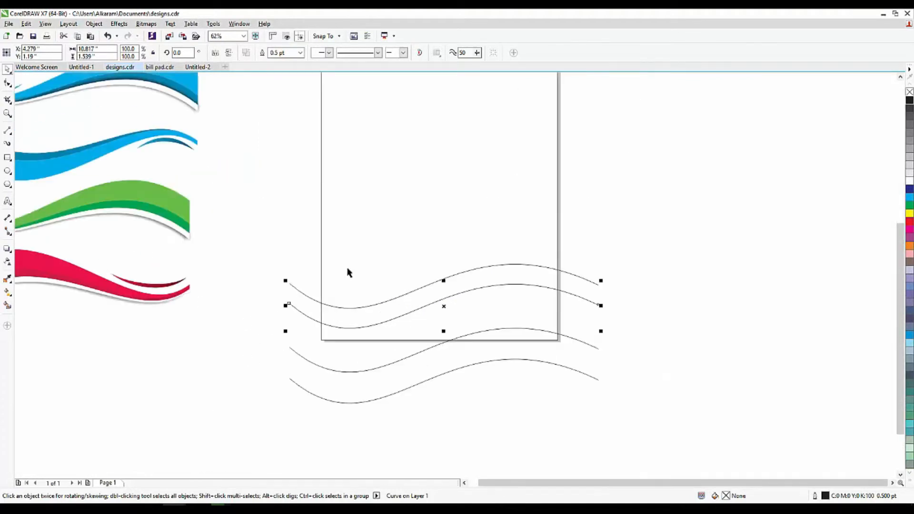
left_click(8, 85)
left_click_drag(596, 305, 598, 315)
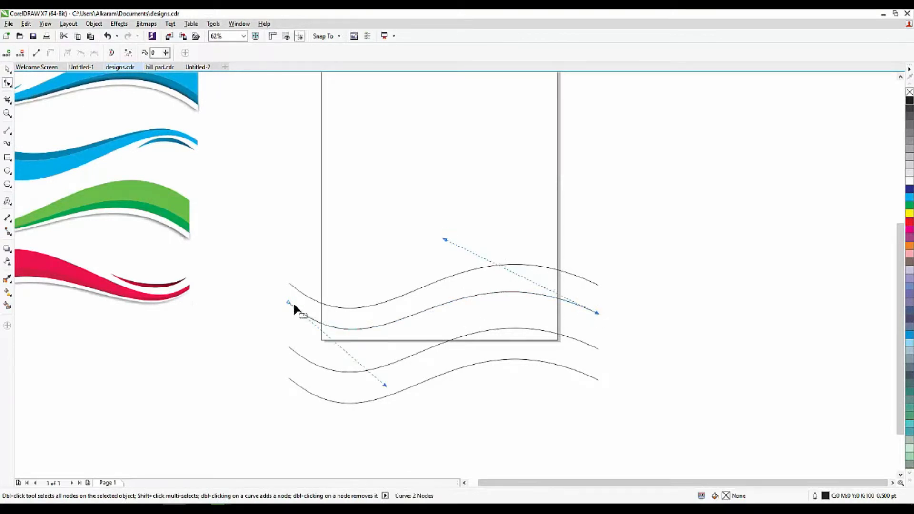
left_click_drag(289, 301, 289, 291)
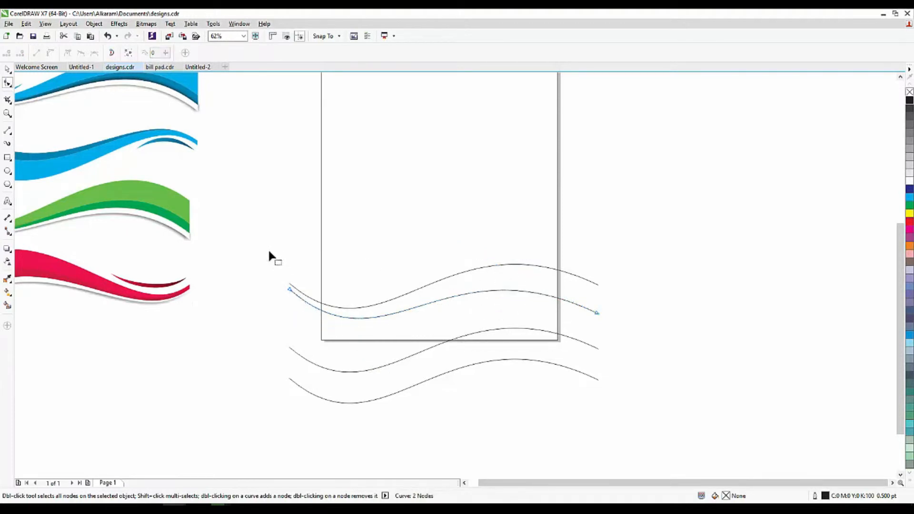
- Move the third wave up to about Y 0.67 inches and place its left end node on the second wave's left end
key("space")
left_click_drag(481, 337, 477, 304)
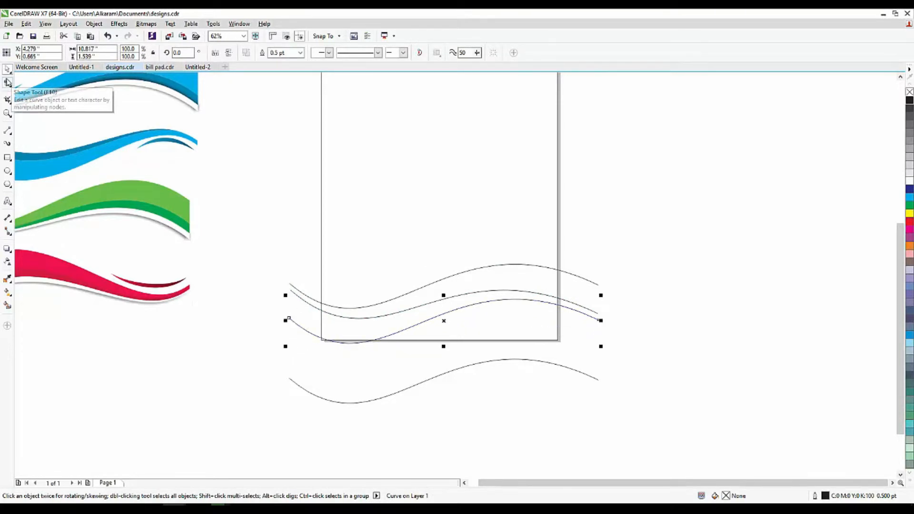
left_click(8, 82)
left_click(287, 313)
left_click_drag(287, 313, 289, 289)
scroll(319, 303, "up", 2)
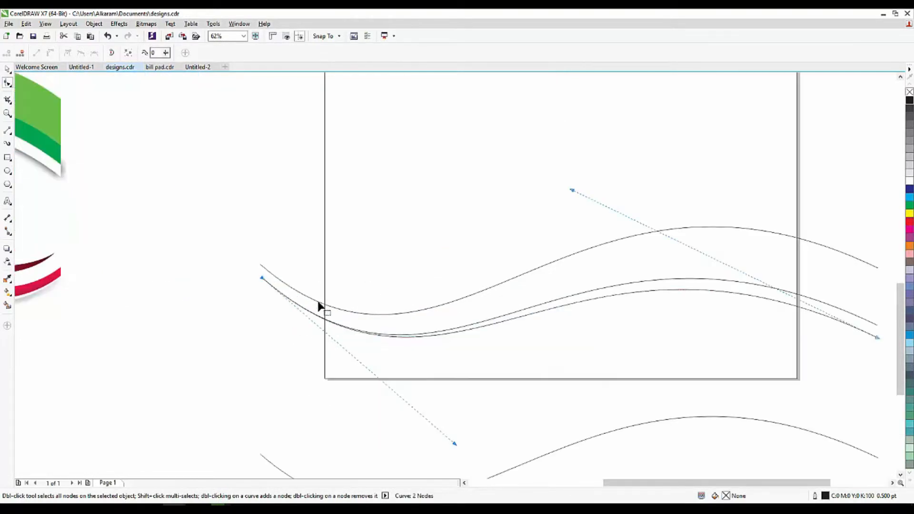
scroll(233, 280, "down", 2)
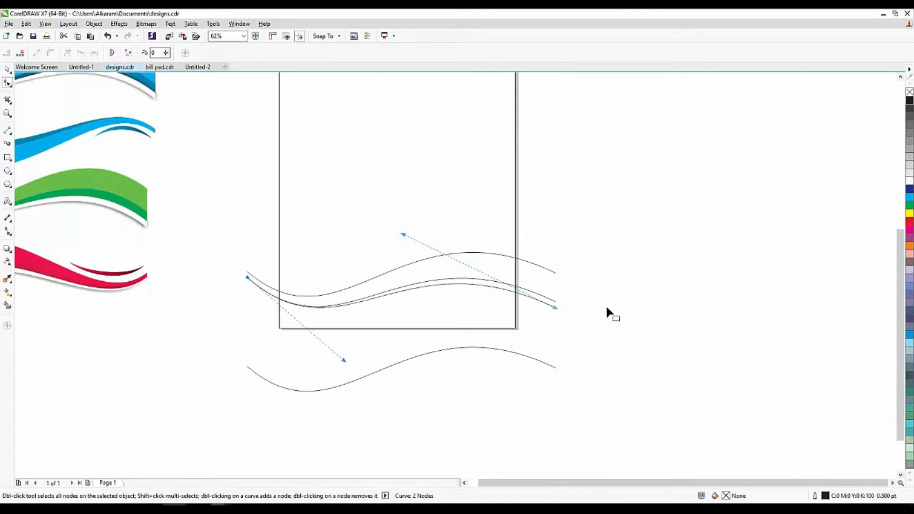
scroll(533, 309, "up", 2)
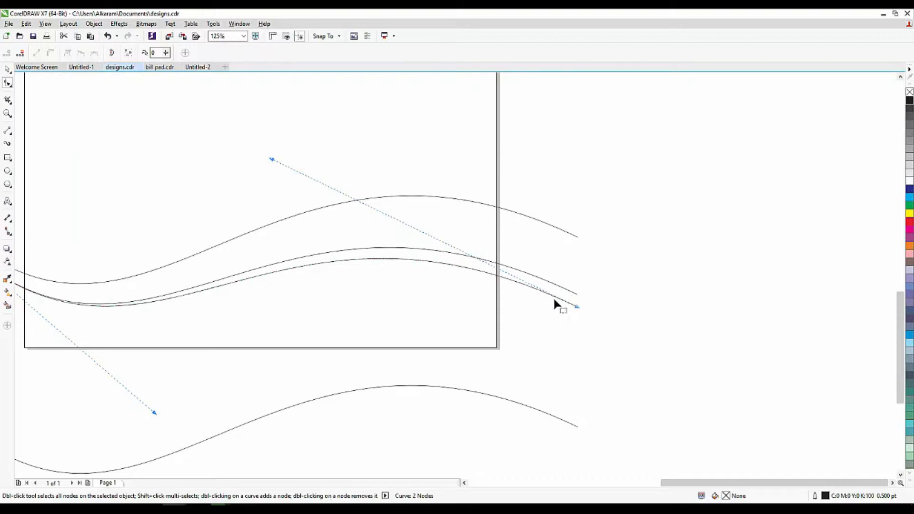
scroll(568, 318, "down", 2)
scroll(520, 275, "up", 4)
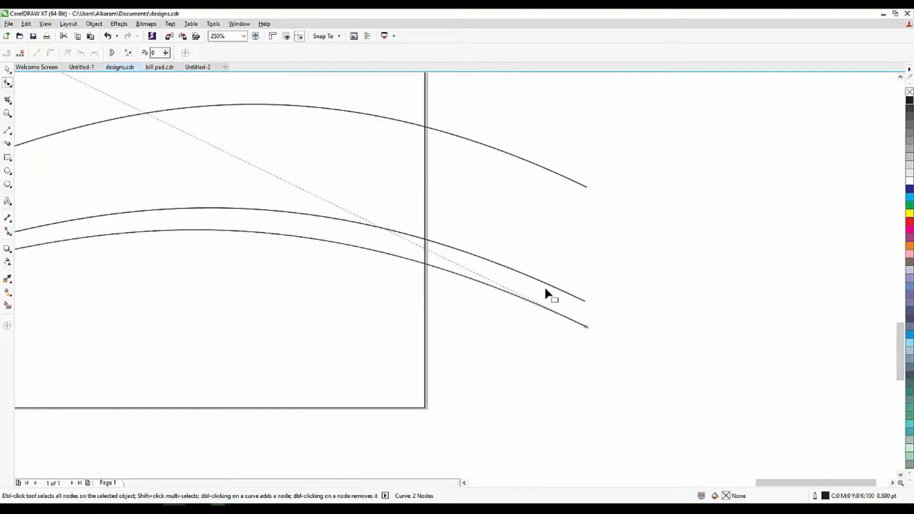
scroll(496, 192, "down", 2)
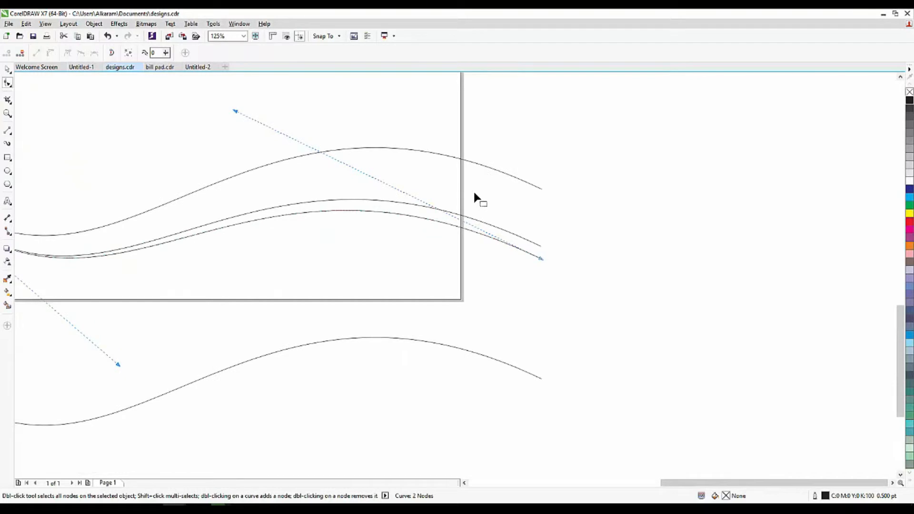
- Move the lowest wave straight up onto the bottom of the page, centred at about Y 0.635 inches
scroll(482, 237, "down", 1)
left_click(8, 69)
left_click(138, 257)
left_click_drag(337, 315, 336, 248)
scroll(332, 251, "down", 2)
scroll(332, 251, "up", 1)
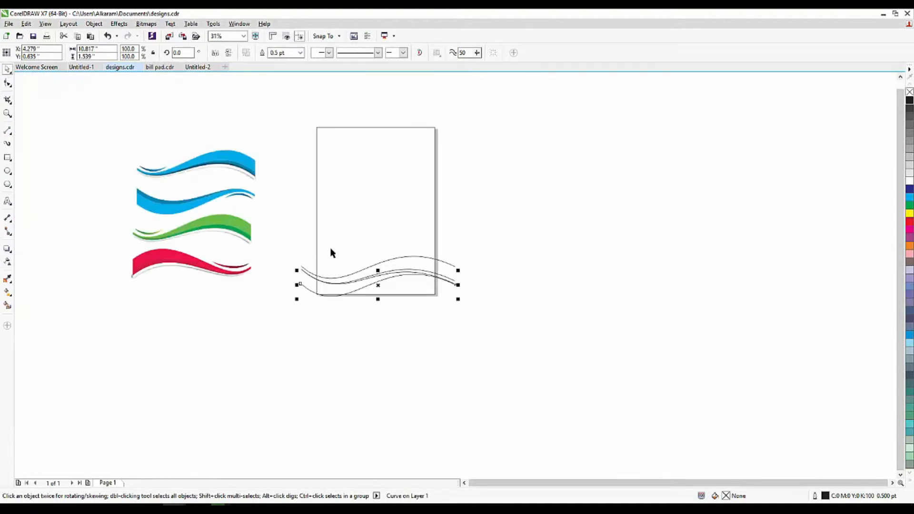
scroll(362, 266, "up", 1)
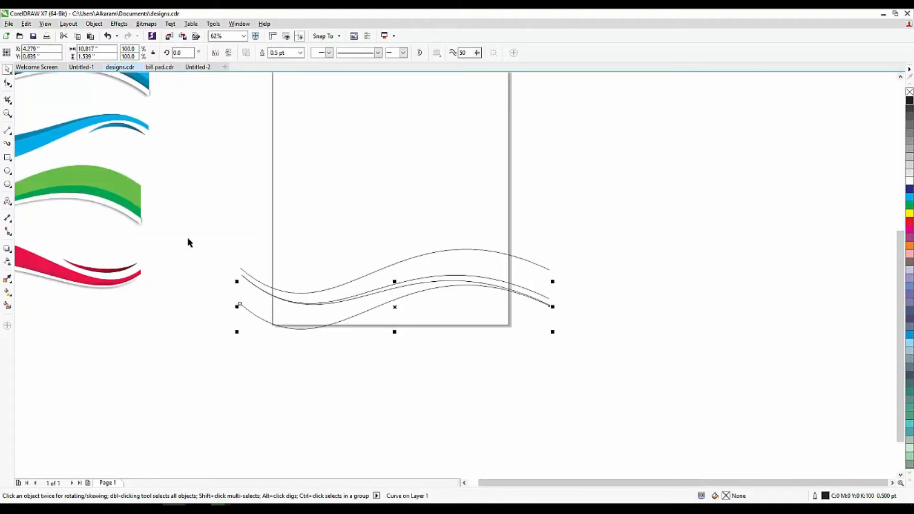
- Reshape the fourth wave by lowering its right end node slightly below the third's and raising its left end node beside the other waves' left ends
left_click(8, 83)
scroll(268, 265, "down", 1)
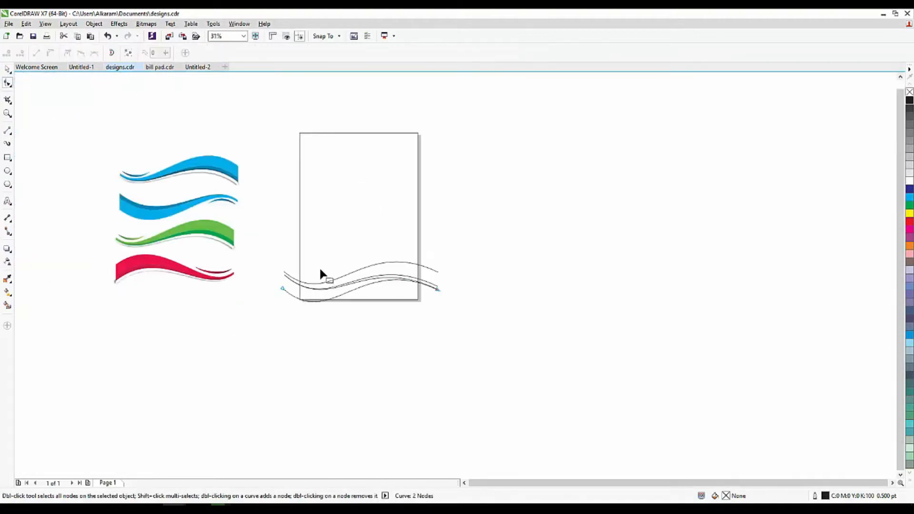
scroll(378, 268, "up", 1)
scroll(444, 307, "up", 1)
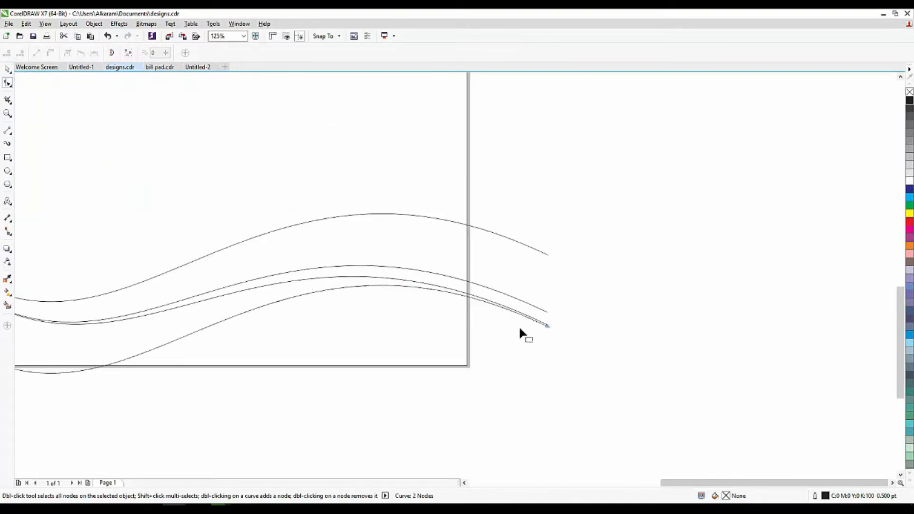
mouse_move(548, 326)
left_mouse_down()
mouse_move(547, 345)
mouse_move(547, 335)
left_mouse_up()
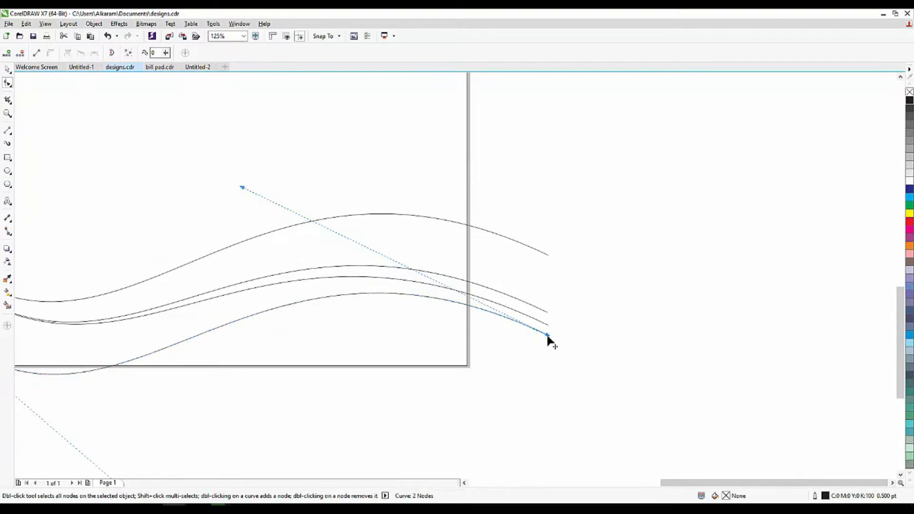
scroll(542, 324, "down", 1)
scroll(249, 308, "up", 1)
left_click_drag(225, 339, 227, 287)
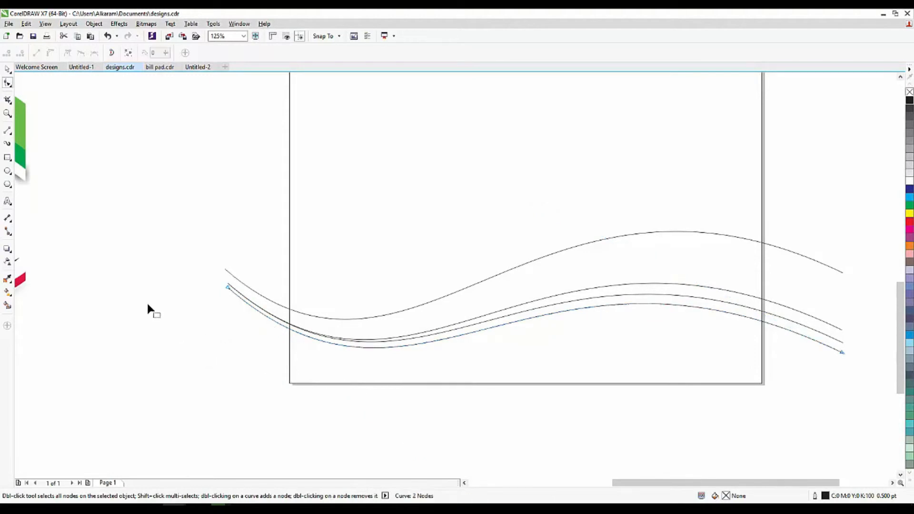
scroll(228, 272, "down", 1)
scroll(532, 295, "down", 1)
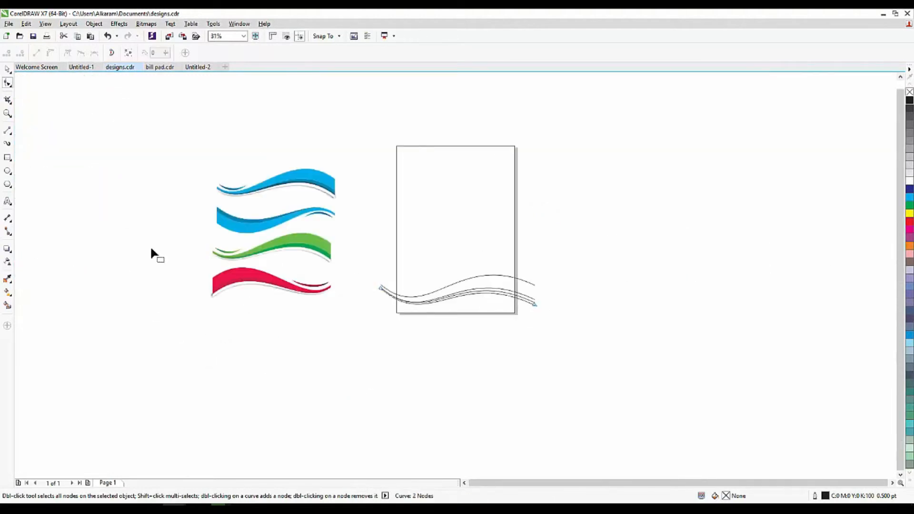
scroll(519, 293, "up", 1)
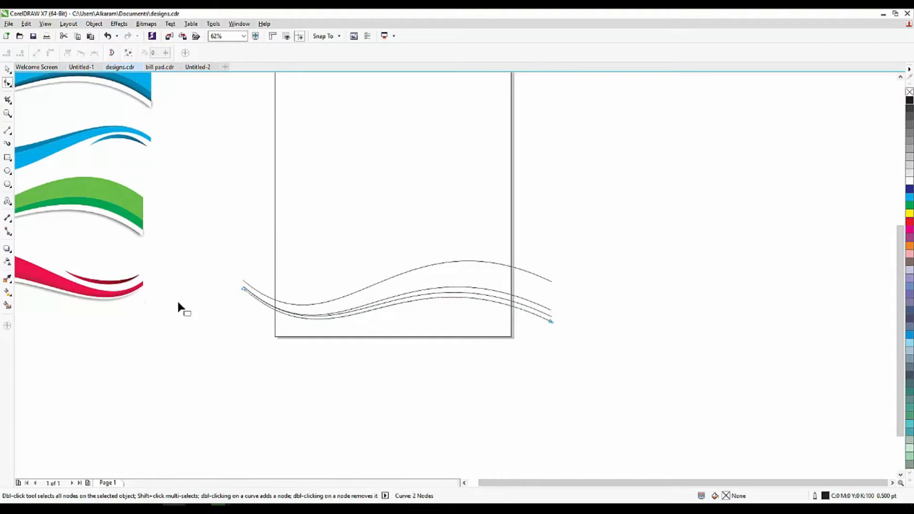
- Smart-fill the three bands between the four waves inside the page with blue-grey and a 0.5 pt outline
left_click(7, 306)
scroll(497, 279, "up", 1)
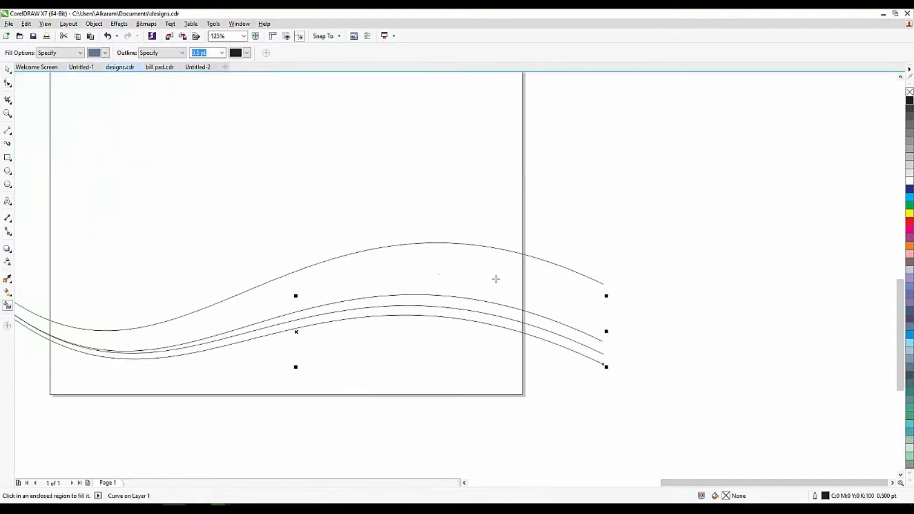
left_click(417, 257)
left_click(418, 301)
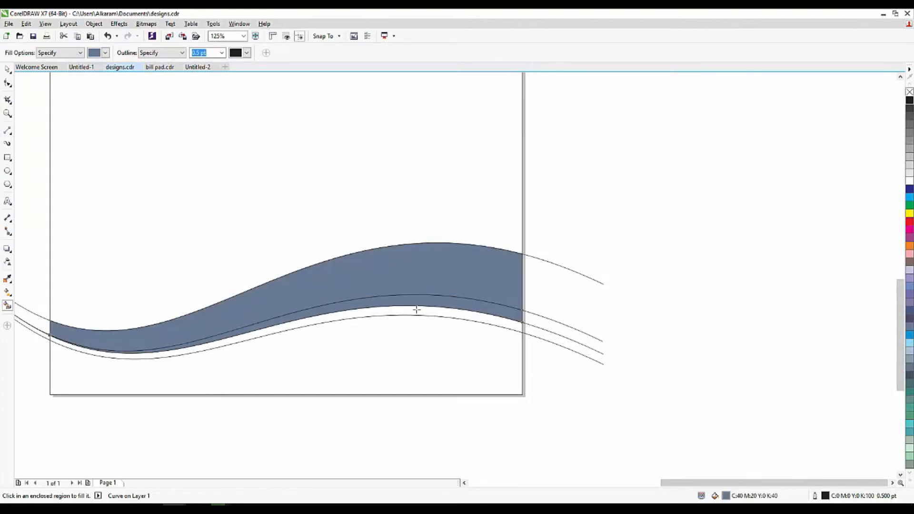
left_click(420, 311)
scroll(398, 300, "down", 1)
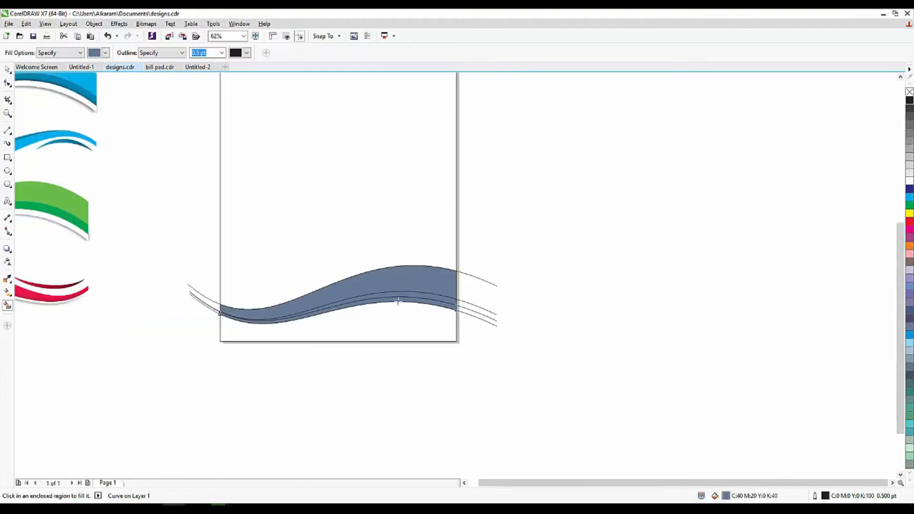
scroll(458, 321, "up", 1)
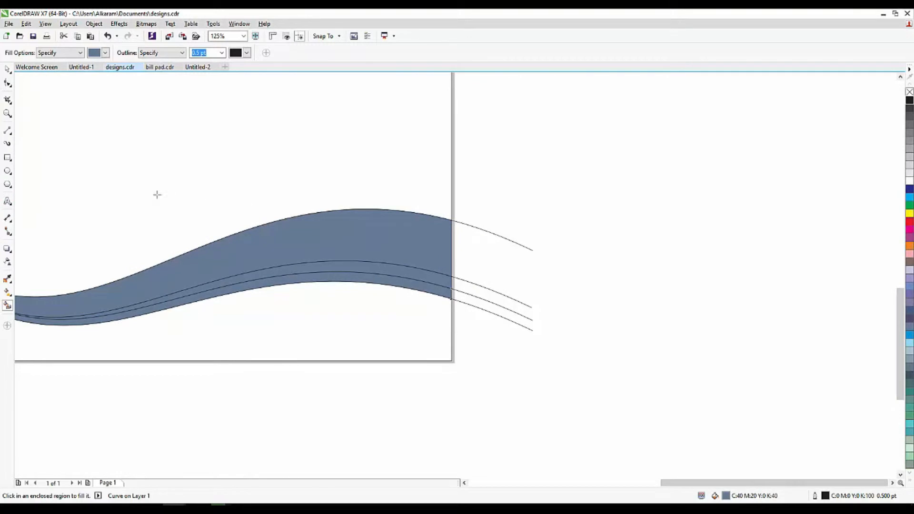
- Delete the four original wave curves, keeping only the filled bands inside the page
left_click(7, 71)
left_click(491, 235)
key("Delete")
left_click(479, 290)
key("Delete")
left_click(476, 298)
key("Delete")
left_click(479, 308)
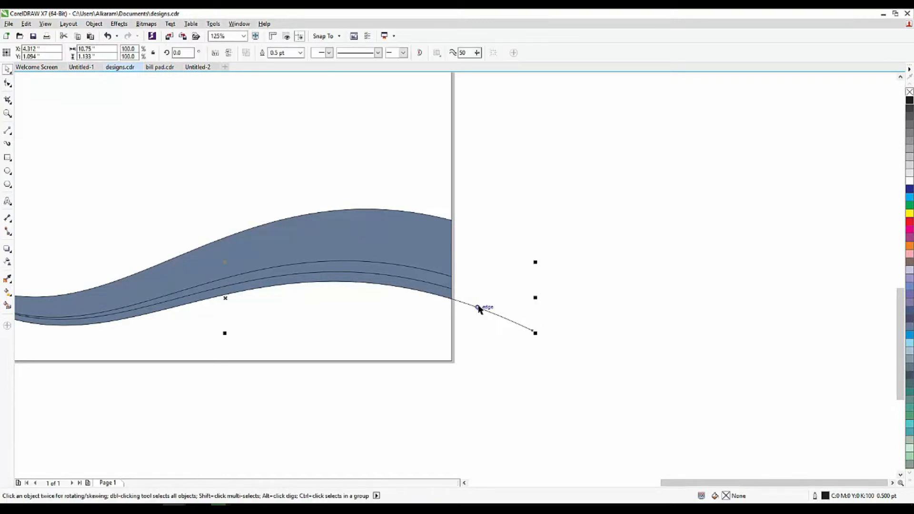
key("Delete")
scroll(435, 288, "down", 2)
scroll(428, 287, "up", 1)
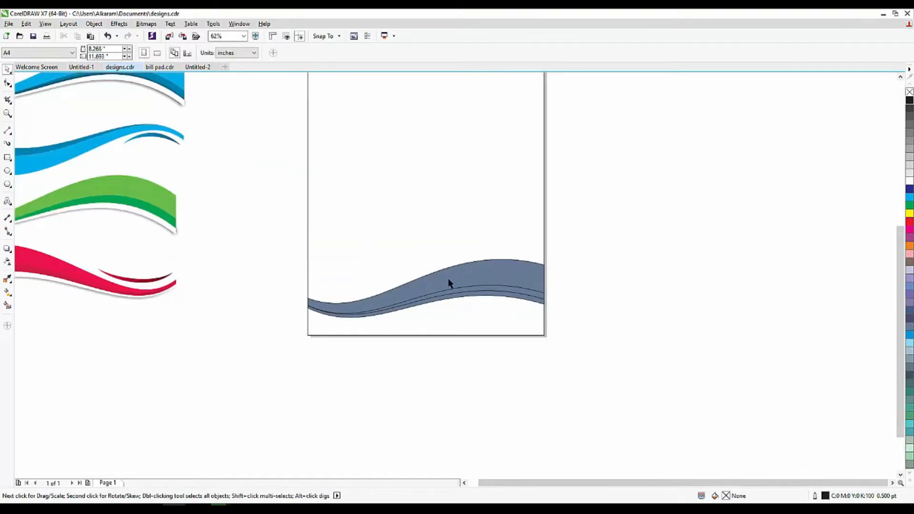
- Reshape the top band by bending its upper edge down near the left end and pulling its upper left node slightly outside the page
scroll(337, 308, "up", 1)
left_click(352, 305)
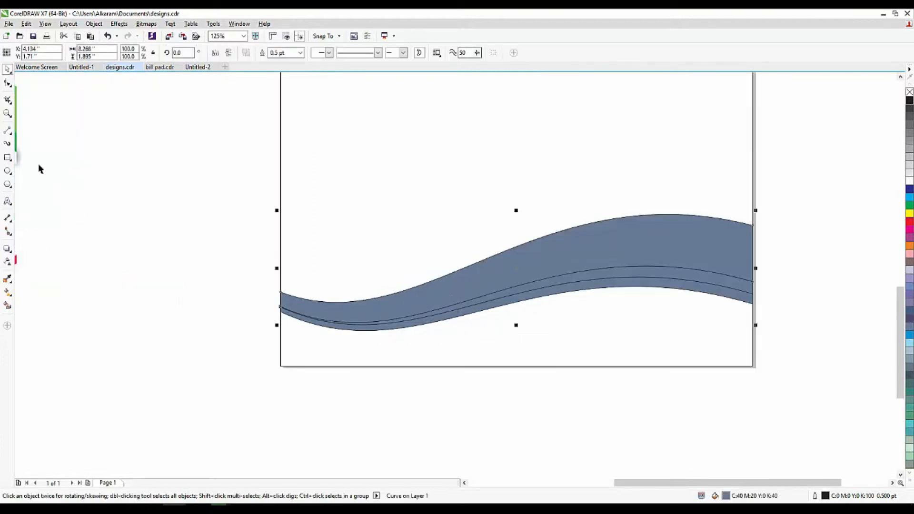
left_click(8, 83)
left_click(346, 301)
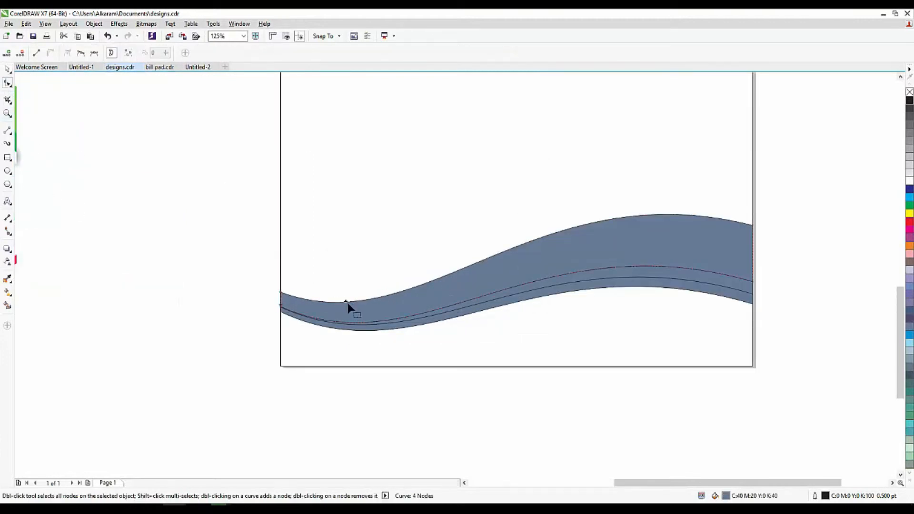
left_click_drag(350, 304, 345, 311)
left_click_drag(280, 299, 277, 295)
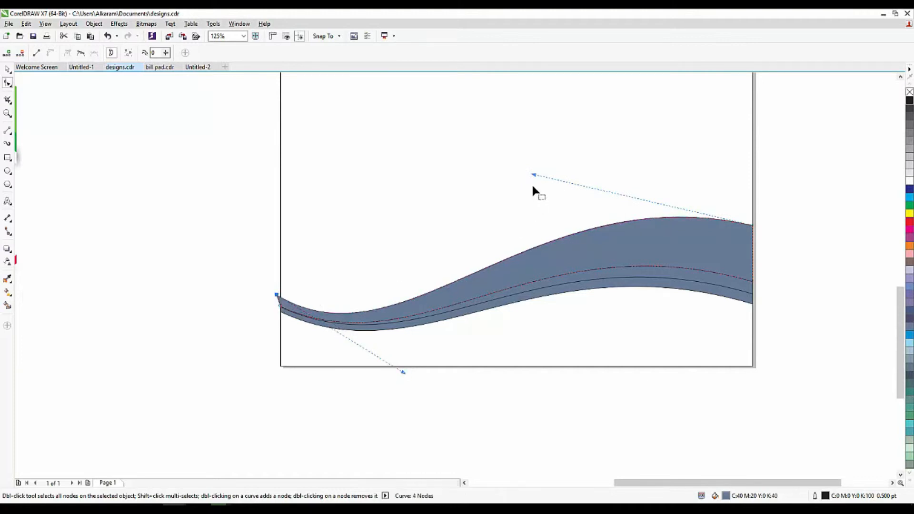
- Undo the last reshaping of the top band's upper edge
left_click(7, 70)
scroll(161, 263, "down", 3)
left_click(308, 292)
scroll(354, 295, "up", 3)
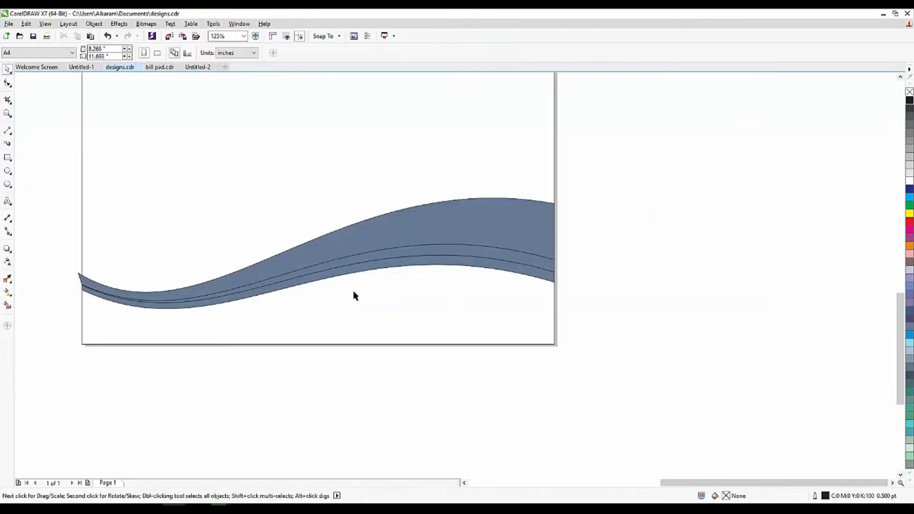
left_click(389, 229)
key("ctrl+z")
left_click(626, 227)
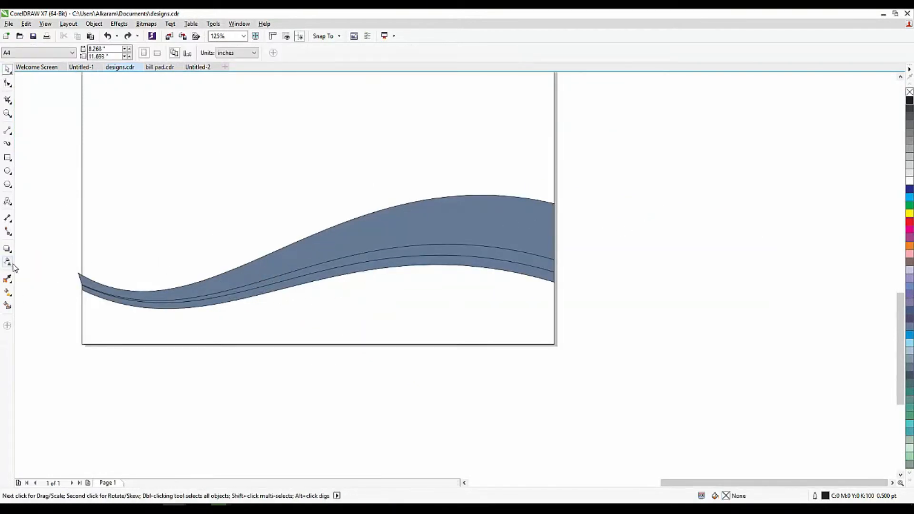
scroll(91, 279, "up", 2)
left_click_drag(87, 289, 100, 254)
key("ctrl+z")
scroll(74, 295, "down", 1)
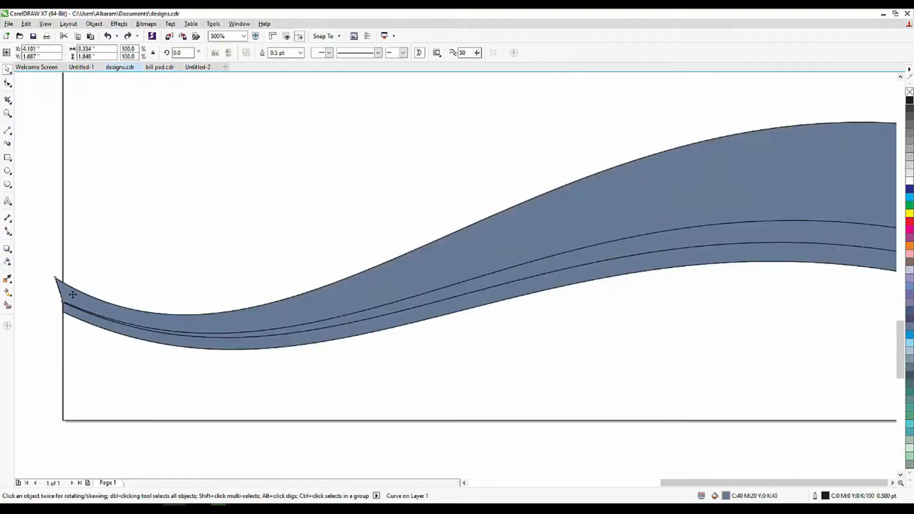
scroll(72, 294, "down", 2)
- Move the top band's upper left node back onto the page's left edge
left_click(7, 84)
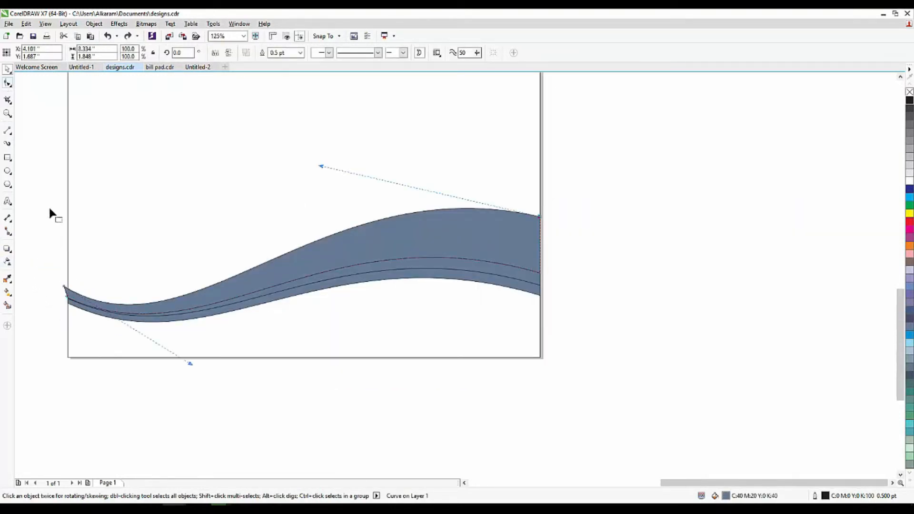
scroll(55, 286, "up", 1)
left_click_drag(62, 281, 70, 288)
scroll(73, 315, "down", 1)
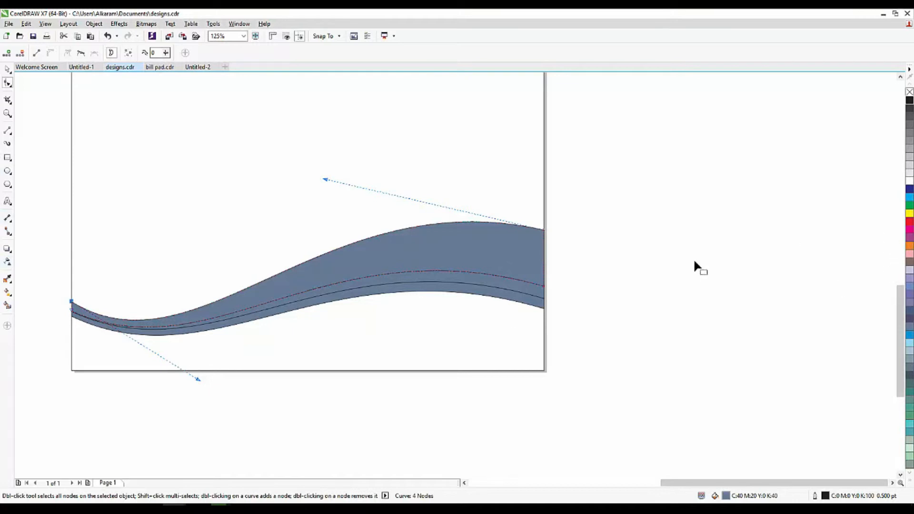
scroll(694, 258, "down", 2)
scroll(622, 247, "up", 1)
scroll(654, 250, "up", 1)
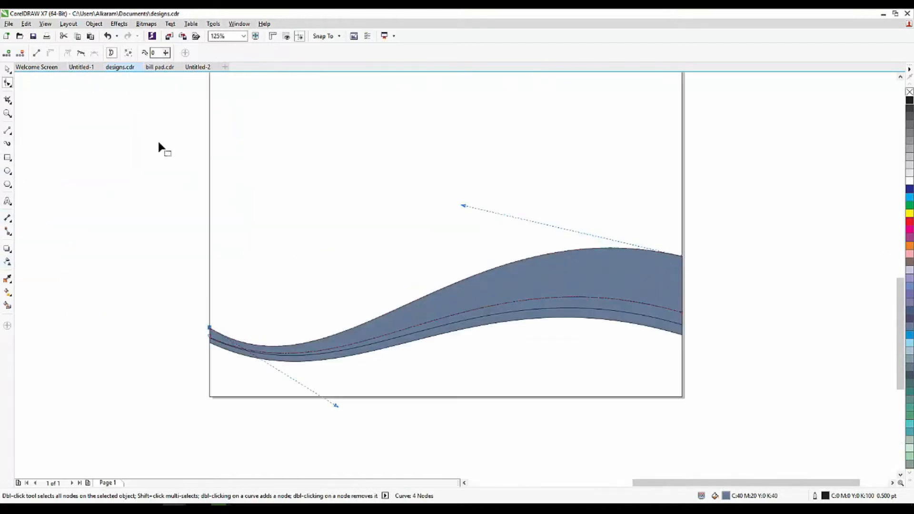
left_click(4, 71)
left_click_drag(617, 262, 621, 230)
key("ctrl+z")
- Fill the top band and the middle band with cyan (C100 M0 Y0 K0)
key("F10")
left_click(907, 199)
left_click(638, 317)
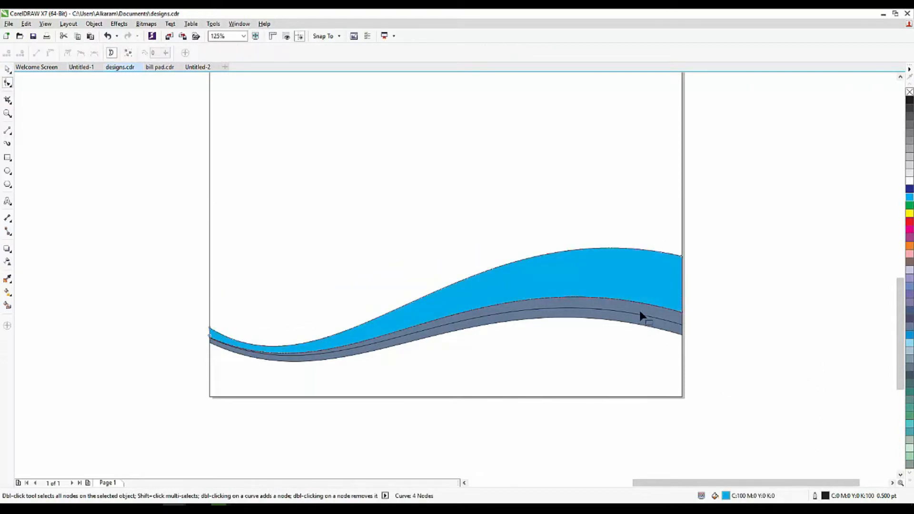
left_click(7, 70)
left_click(909, 197)
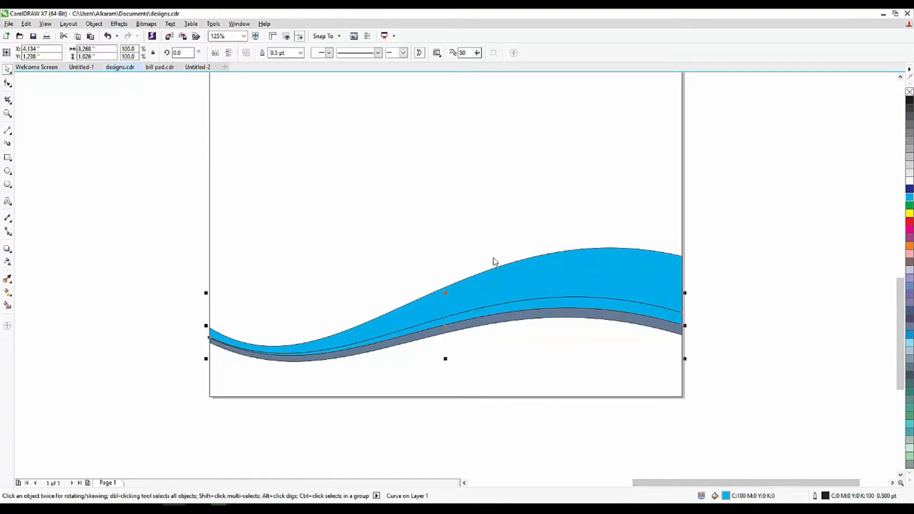
- Change the middle band's fill to a dark blue of about C100 M69 Y11 K1
double_click(698, 489)
left_click_drag(589, 250, 604, 256)
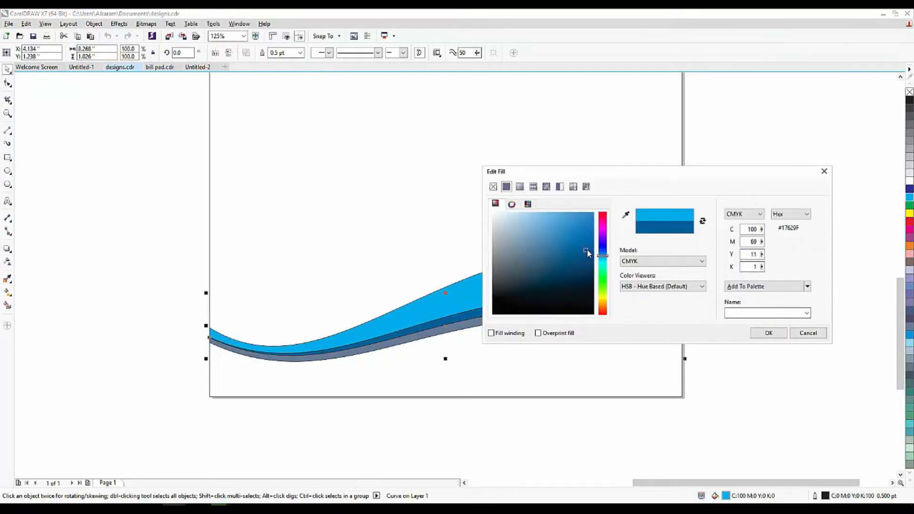
left_click(586, 252)
left_click(769, 333)
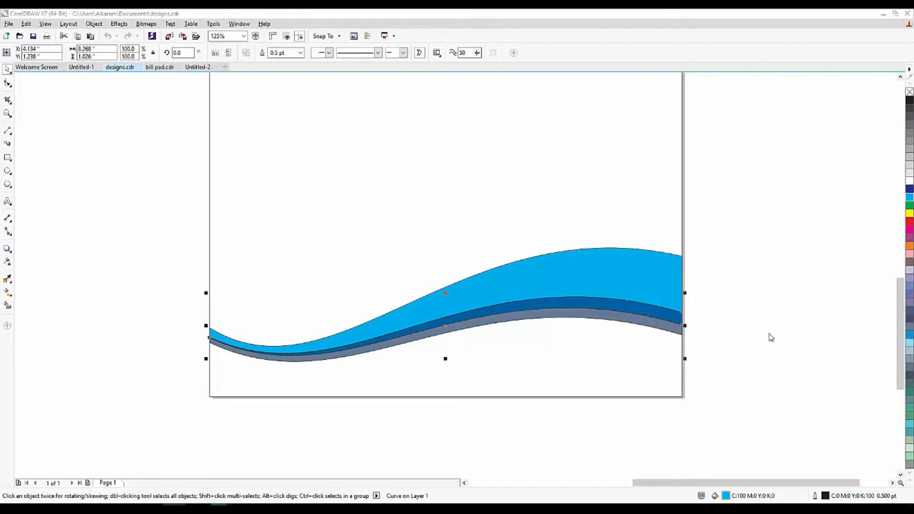
left_click(737, 337)
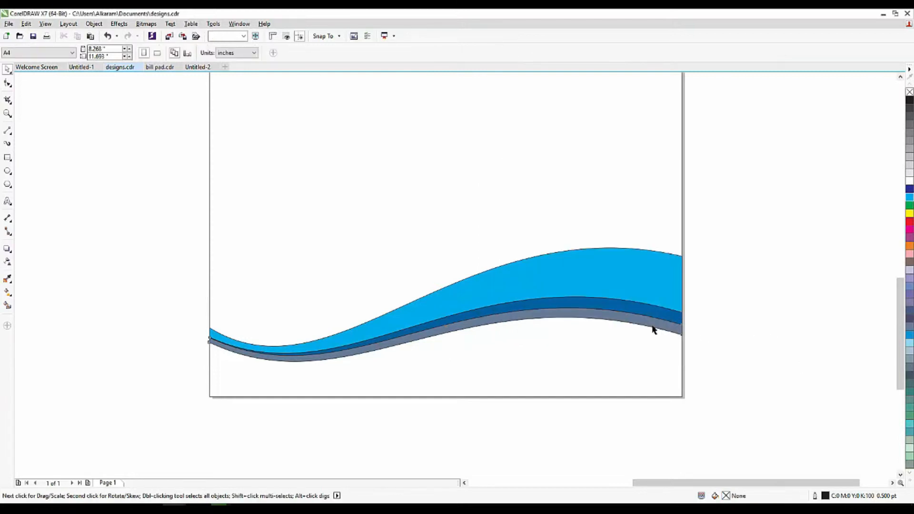
- Fill the lowest band with white
left_click(653, 330)
left_click(910, 181)
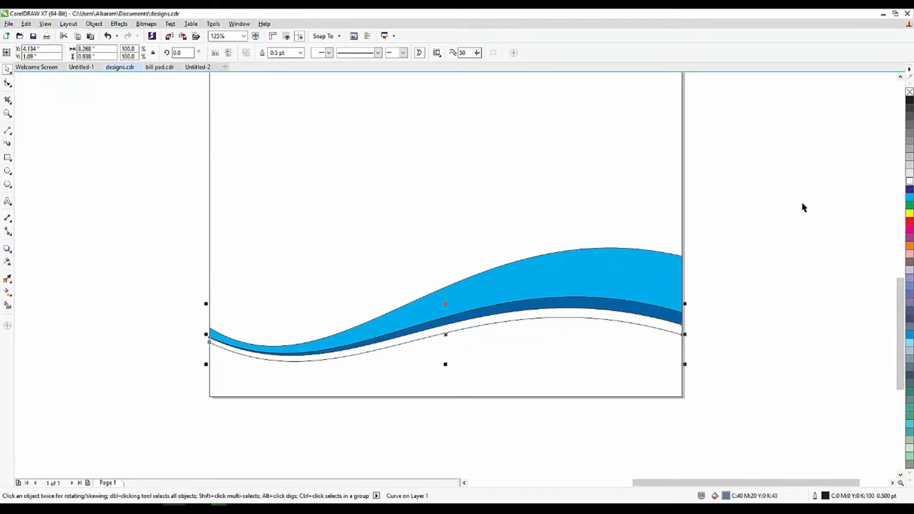
left_click(804, 208)
scroll(497, 304, "down", 1)
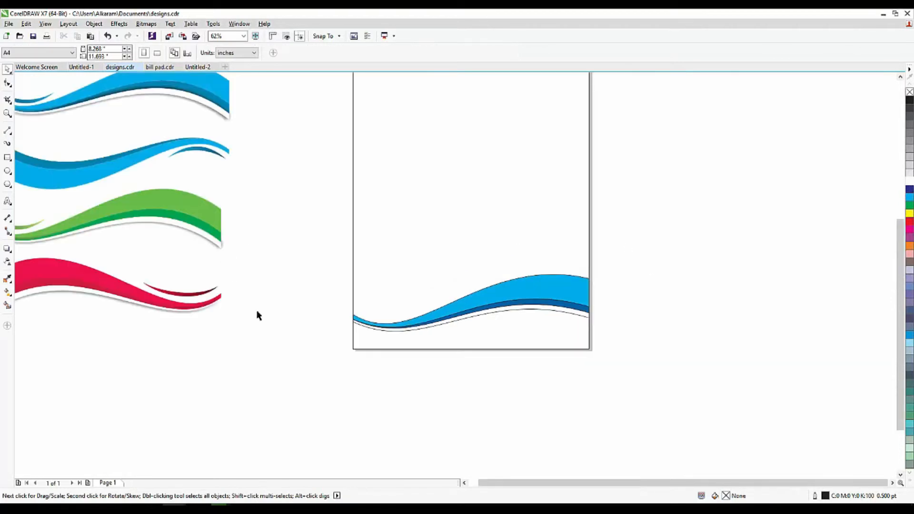
- Undo the lowest band's white fill and restore it
left_click(560, 280)
scroll(556, 283, "up", 1)
left_click(690, 286)
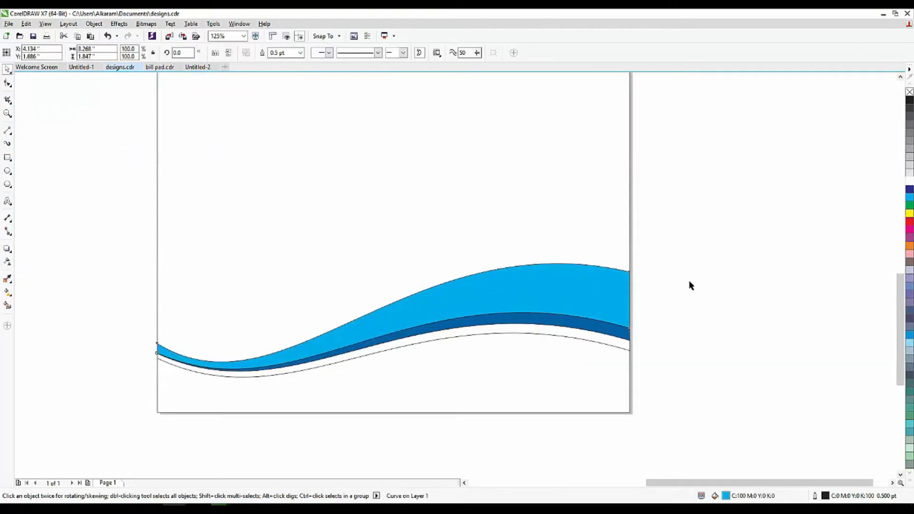
key("ctrl+z")
left_click(680, 261)
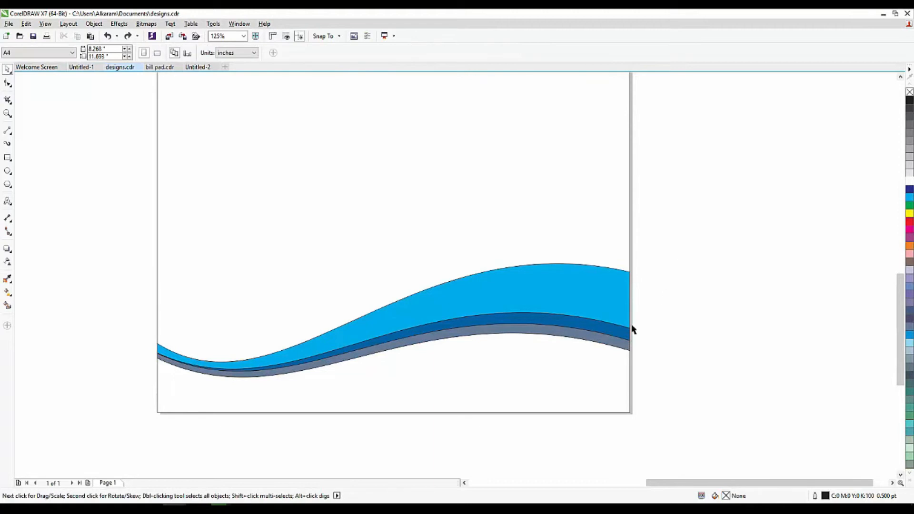
left_click(614, 347)
key("ctrl+shift+z")
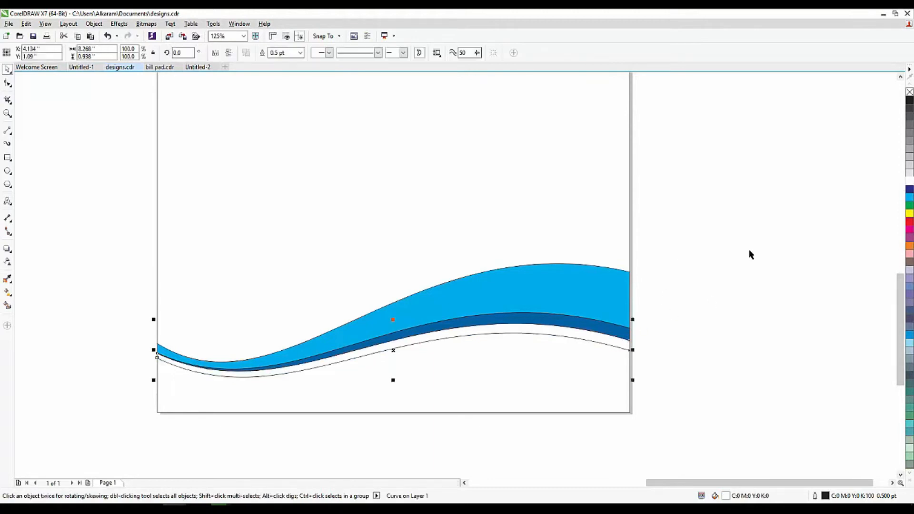
- Select all three bands and remove their outlines
left_click(694, 255)
left_click(575, 319)
left_click_drag(710, 234, 141, 397)
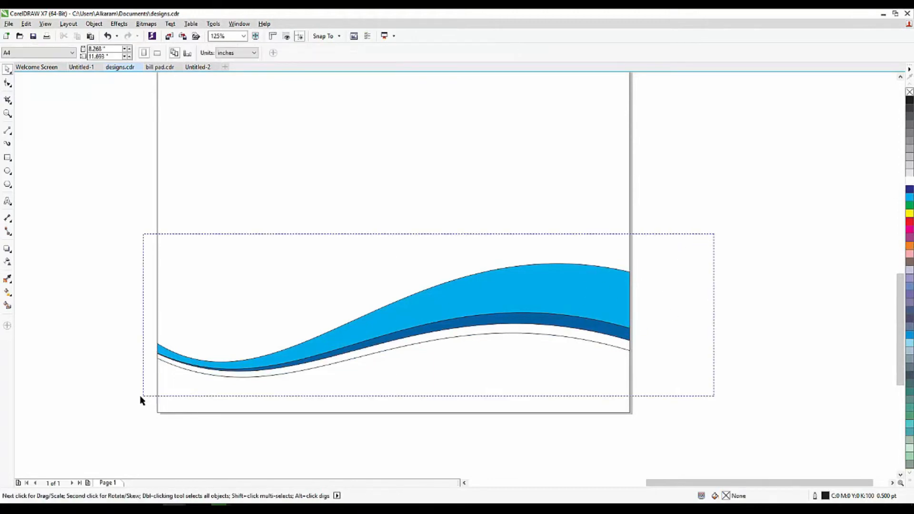
right_click(910, 93)
left_click(665, 188)
left_click(575, 334)
left_click_drag(575, 335, 570, 357)
key("ctrl+z")
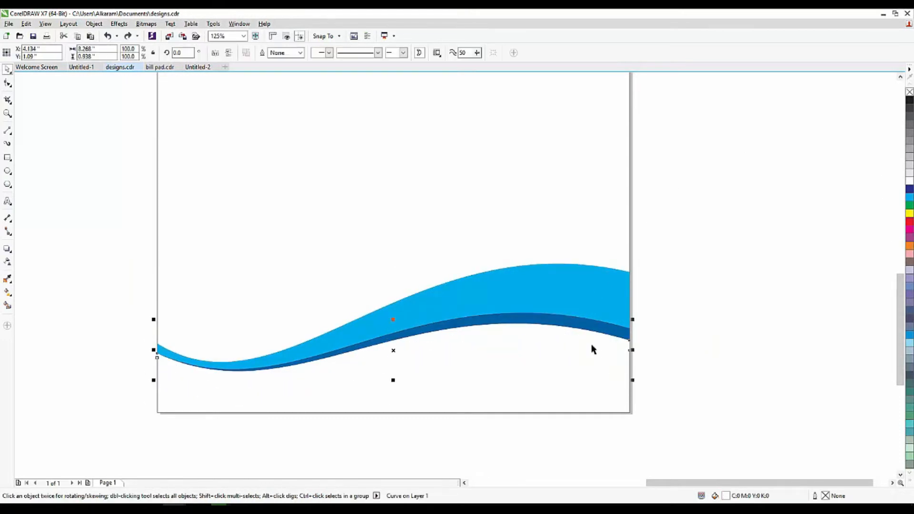
- Give the lowest band a black hairline outline and apply the Small Glow drop shadow preset to it
right_click(909, 100)
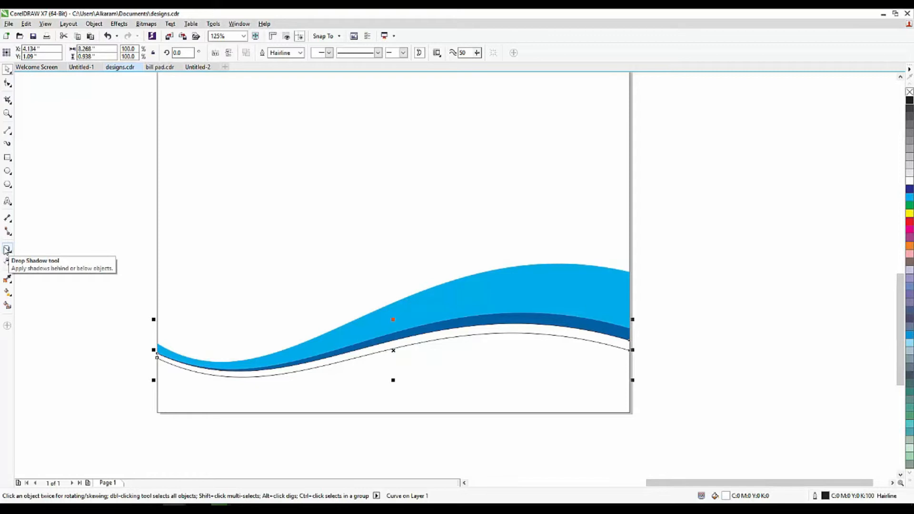
left_click(7, 249)
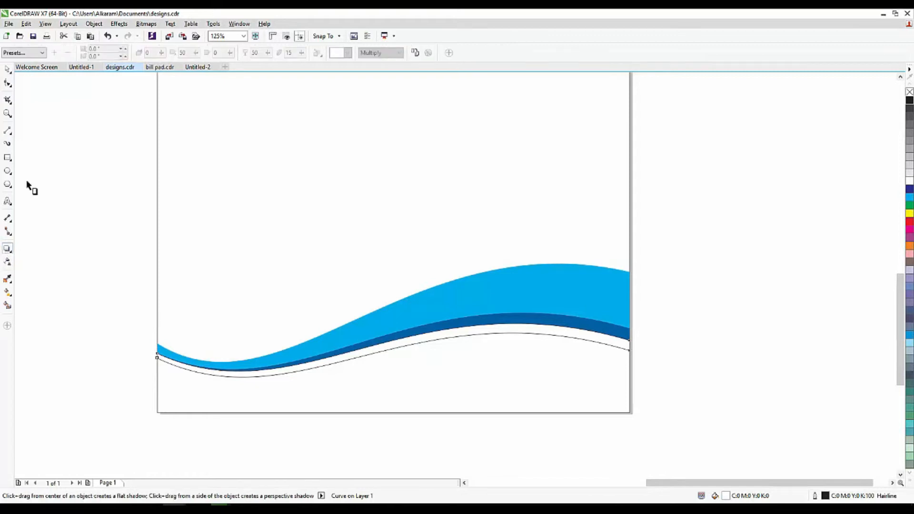
left_click(20, 53)
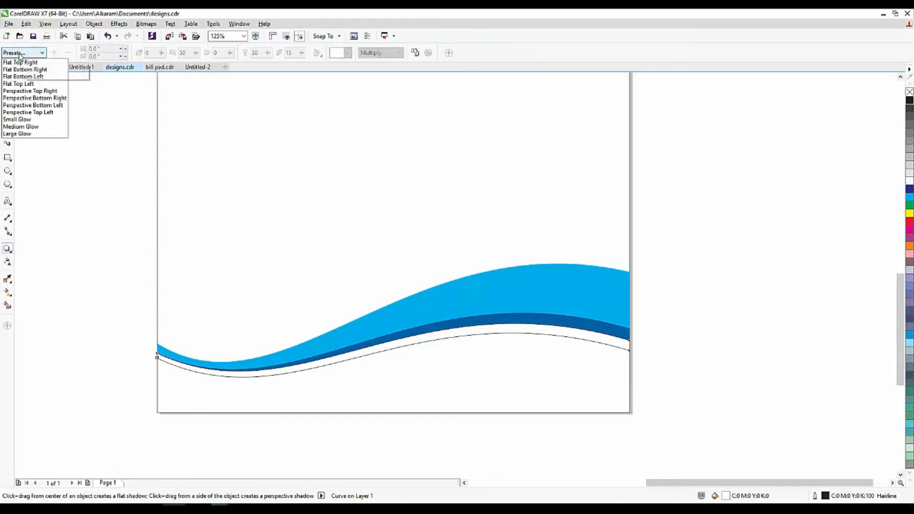
left_click(27, 120)
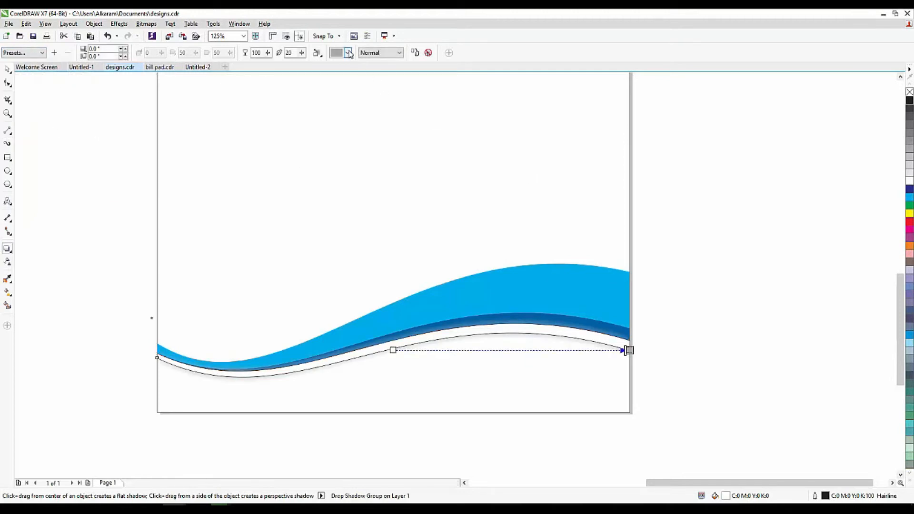
- Set the lowest band's glow color to black and remove the band's outline
left_click(348, 53)
scroll(379, 85, "up", 1)
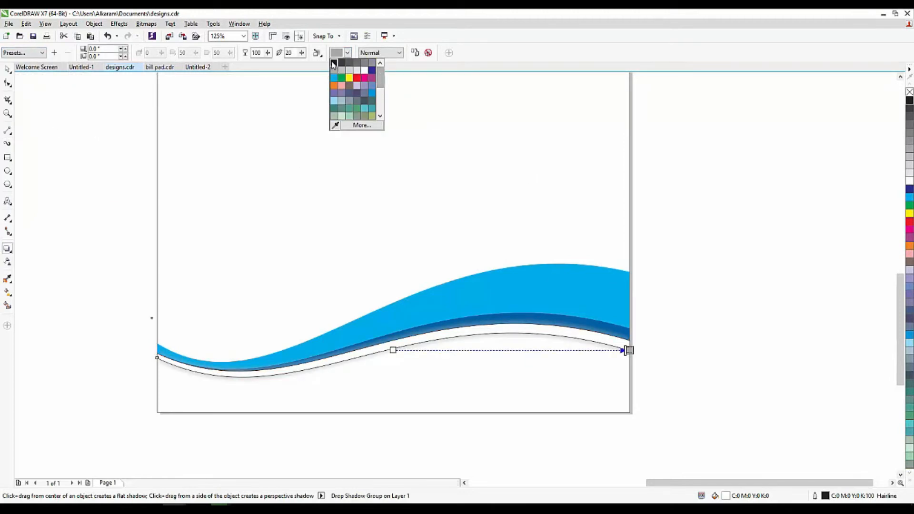
left_click(334, 62)
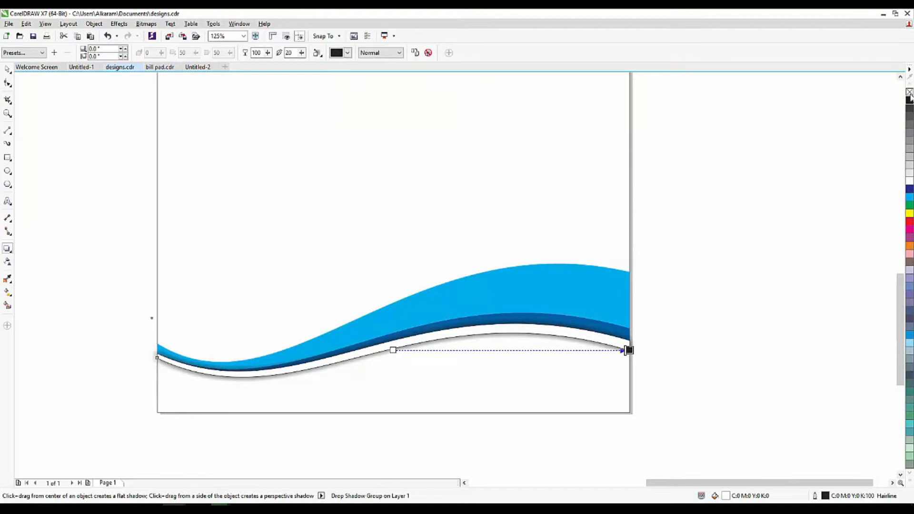
left_click(7, 69)
left_click(82, 202)
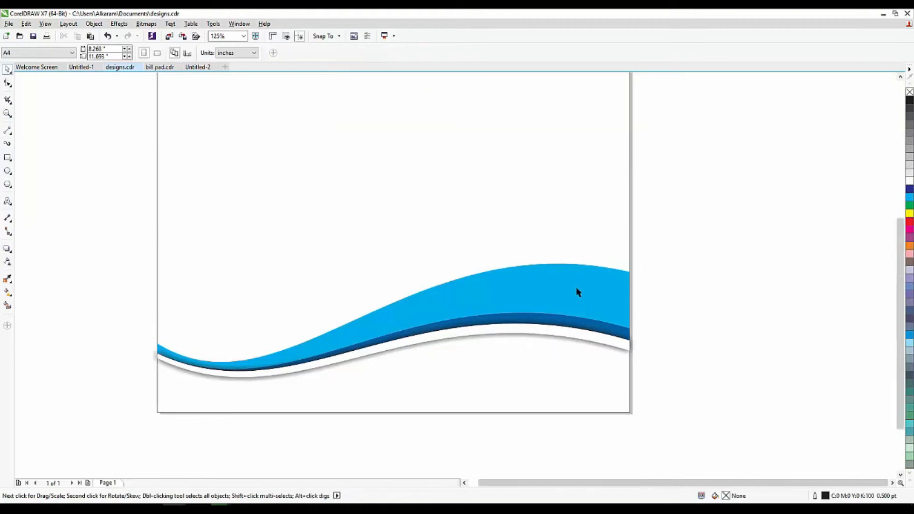
- Compare the shadowed blue wave on the page with the coloured wave samples beside it
scroll(555, 333, "down", 4)
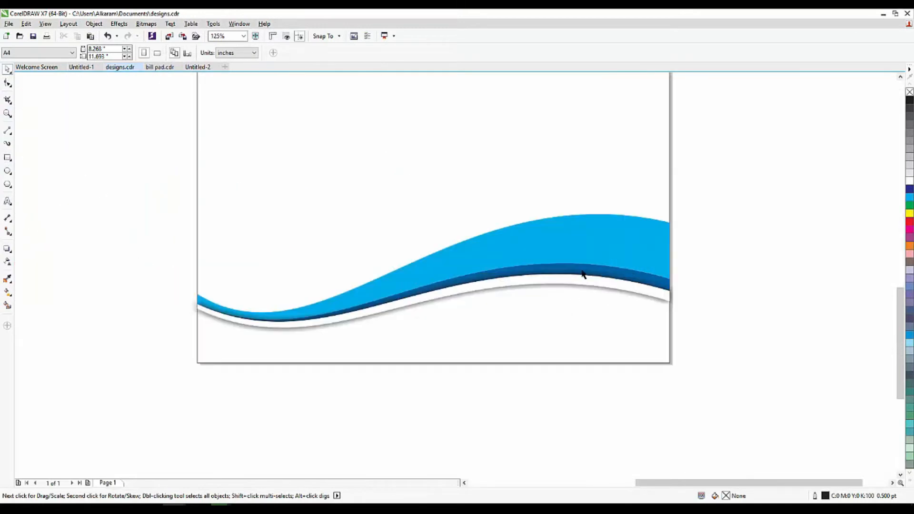
left_click(583, 274)
scroll(497, 312, "down", 2)
left_click(485, 357)
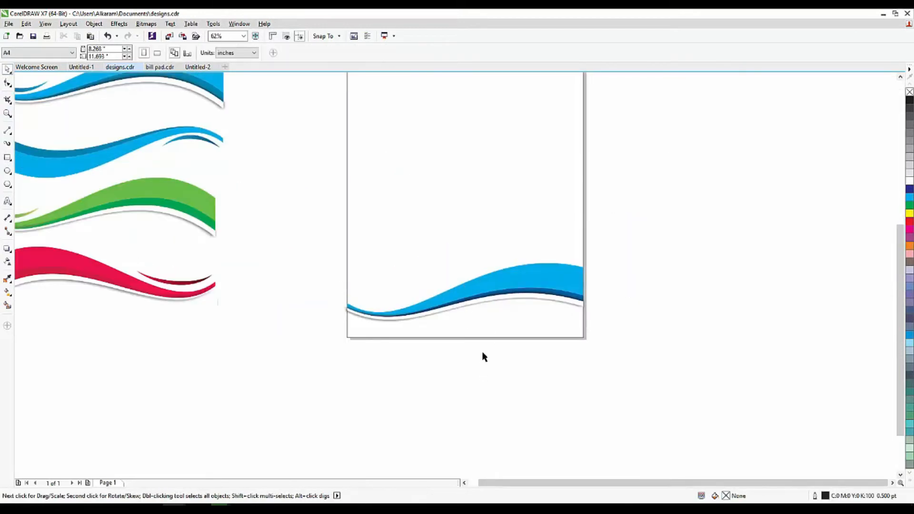
left_click_drag(276, 239, 640, 325)
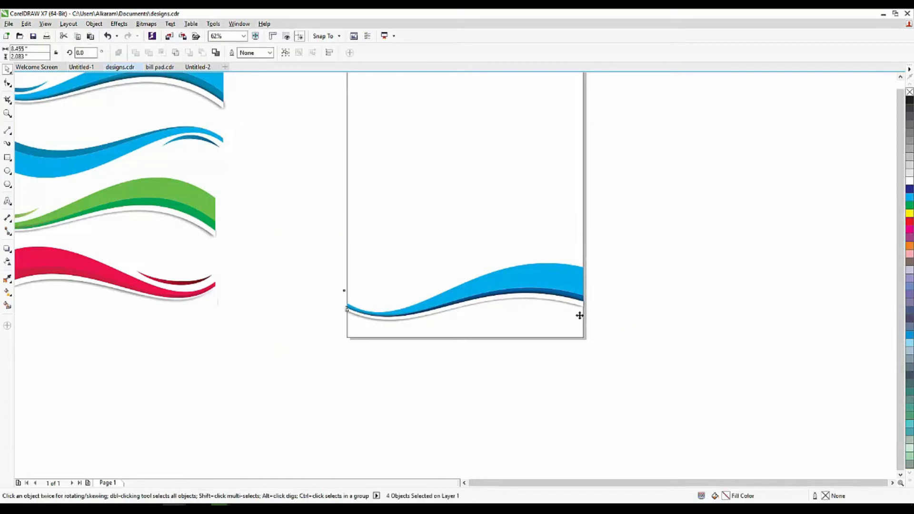
scroll(579, 316, "down", 2)
scroll(343, 285, "up", 2)
scroll(342, 279, "right", 2)
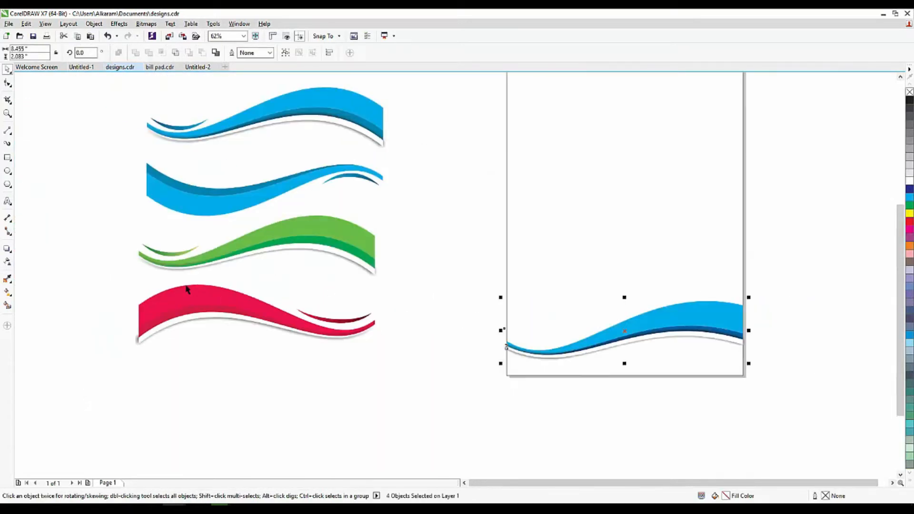
left_click_drag(782, 293, 493, 373)
left_click(513, 359)
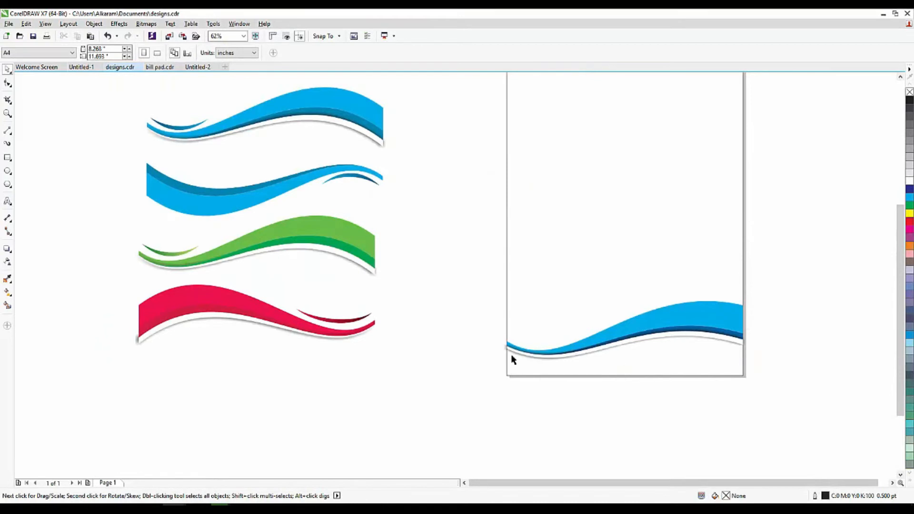
- Stretch the lowest white band downwards to about 128% of its height, about 1.2 inches
scroll(746, 353, "up", 2)
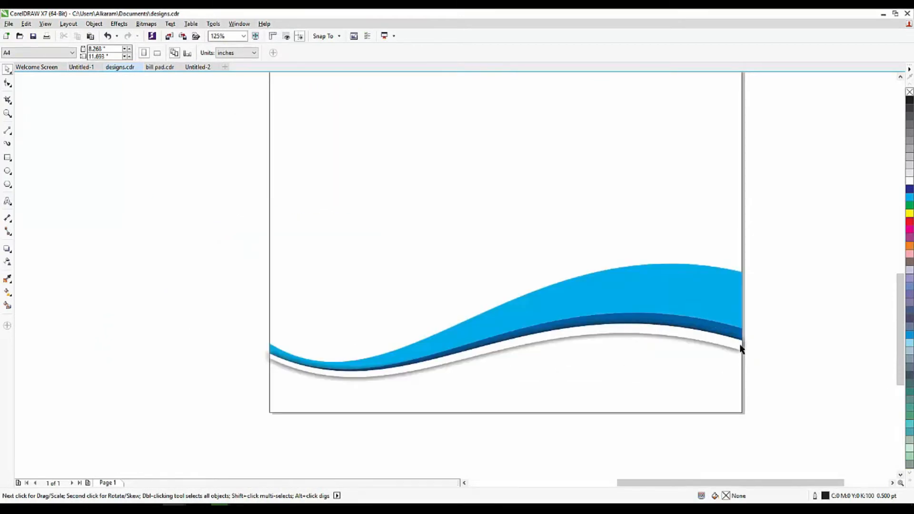
left_click(706, 342)
left_click_drag(504, 381, 504, 396)
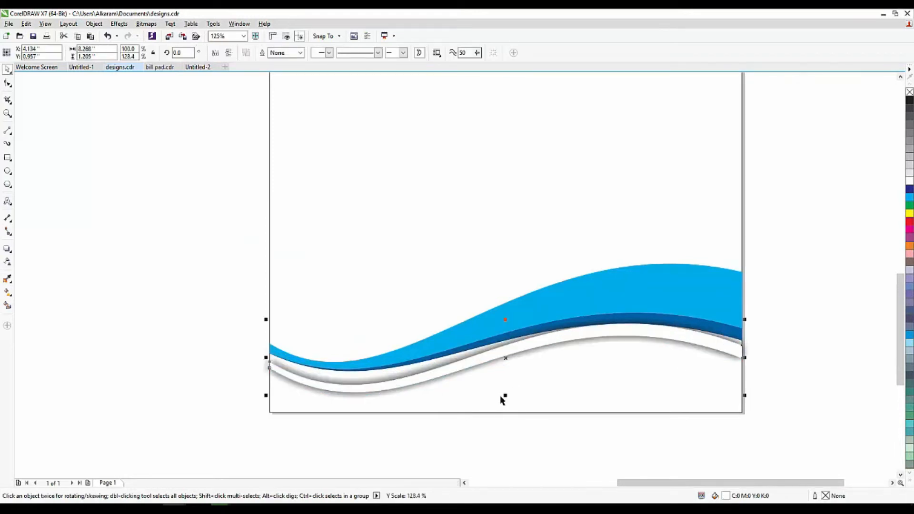
left_click(502, 438)
scroll(441, 376, "down", 2)
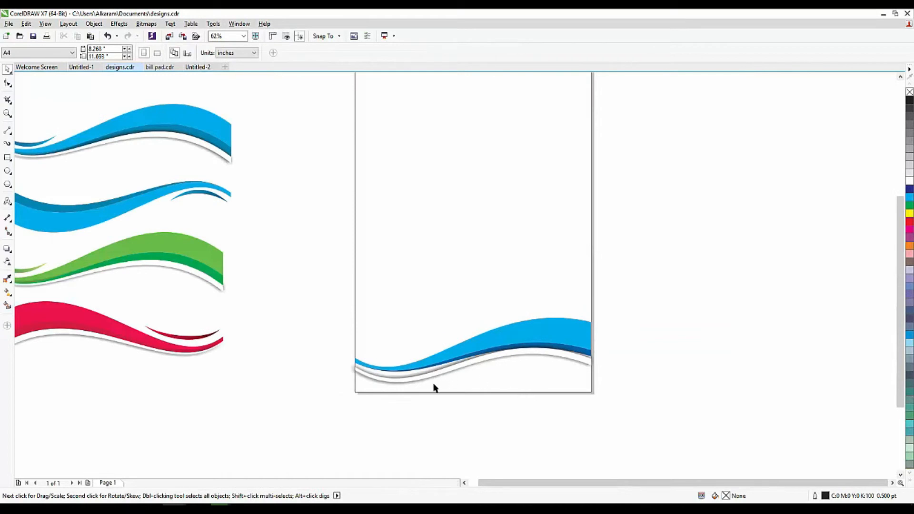
left_click_drag(302, 318, 656, 384)
key("Escape")
scroll(376, 367, "up", 2)
scroll(510, 372, "down", 2)
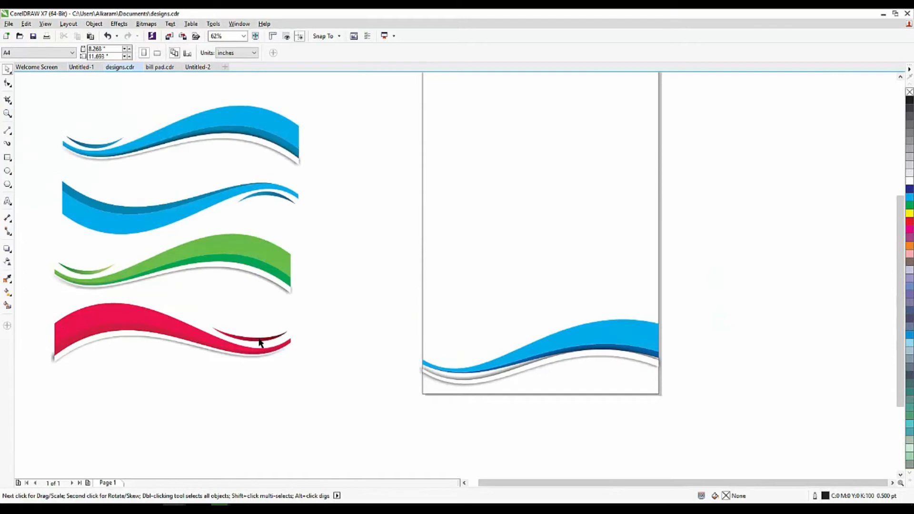
left_click_drag(259, 343, 273, 318)
key("ctrl+z")
key("Escape")
- Draw a horizontal straight line about 2.67 inches long just above the low left part of the wave
scroll(479, 362, "up", 2)
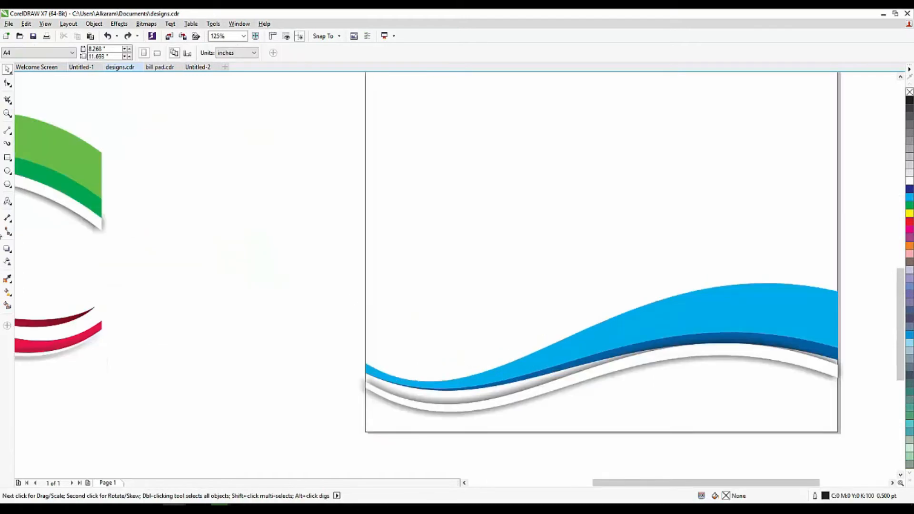
left_click(7, 131)
left_click_drag(378, 341, 531, 341)
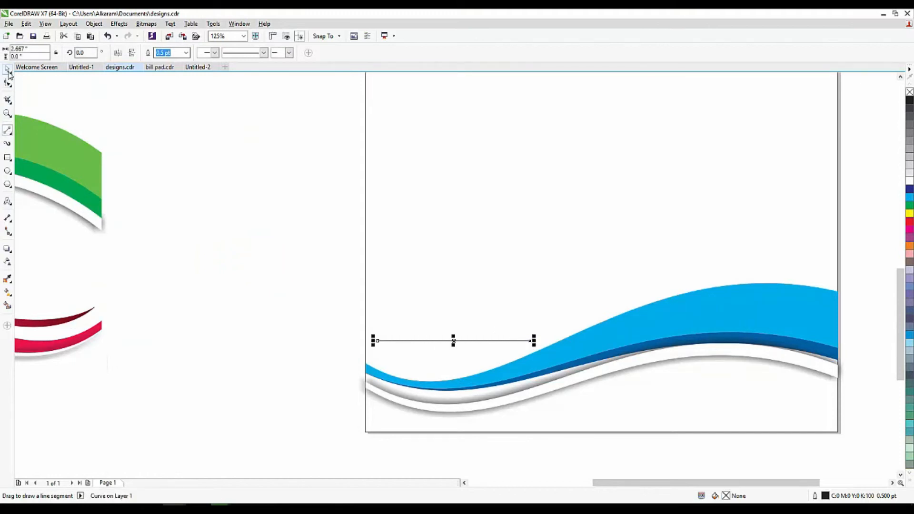
- Convert the straight line to a curve and bend its middle downwards into an arc about 0.37 inches high
left_click(7, 84)
left_click(452, 341)
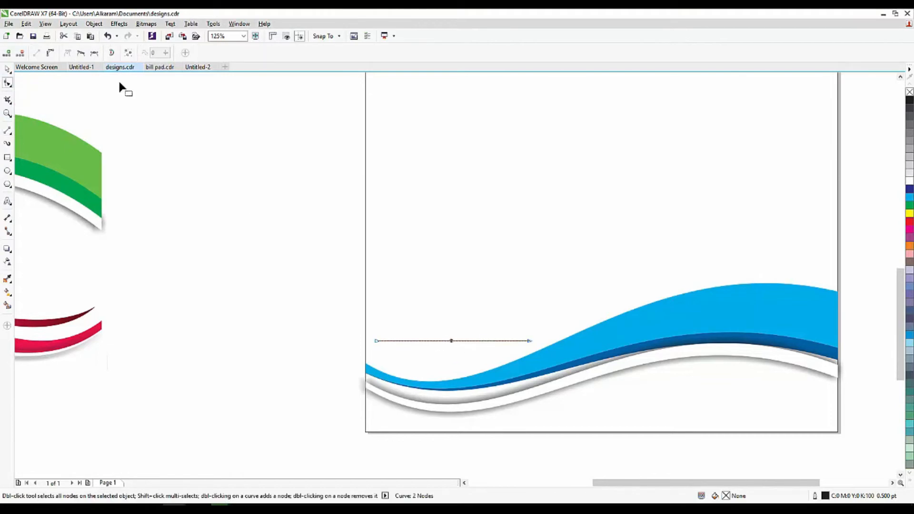
left_click(51, 52)
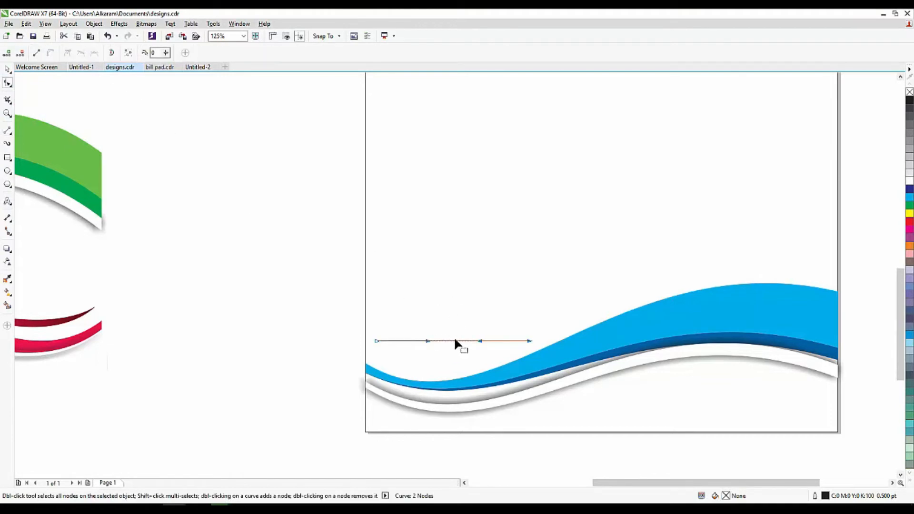
left_click_drag(455, 342, 455, 361)
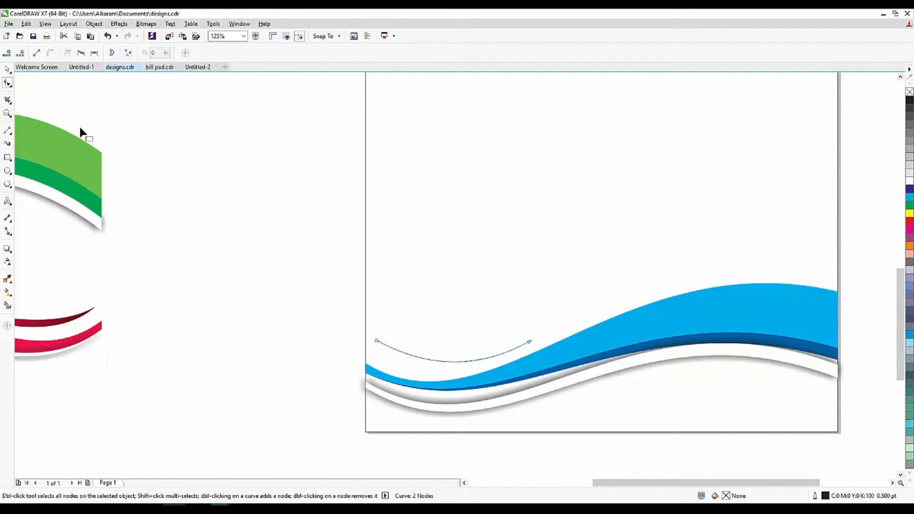
left_click(9, 70)
- Duplicate the arc slightly above itself and bring both end nodes of the copy onto the original's ends
scroll(453, 355, "up", 2)
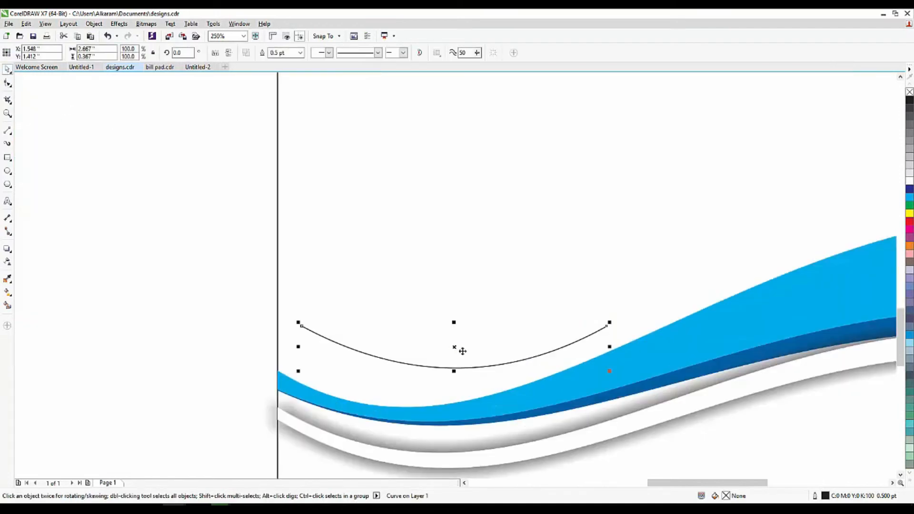
left_click_drag(455, 349, 453, 322)
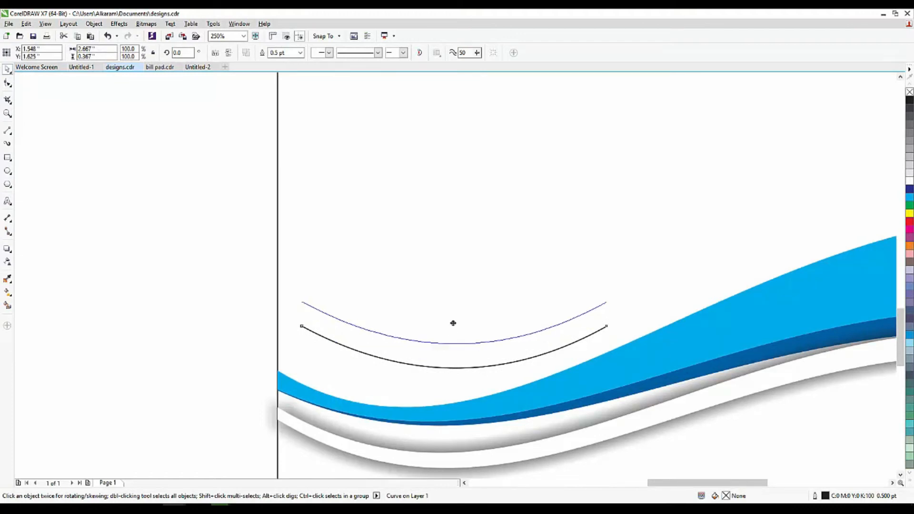
left_click(8, 83)
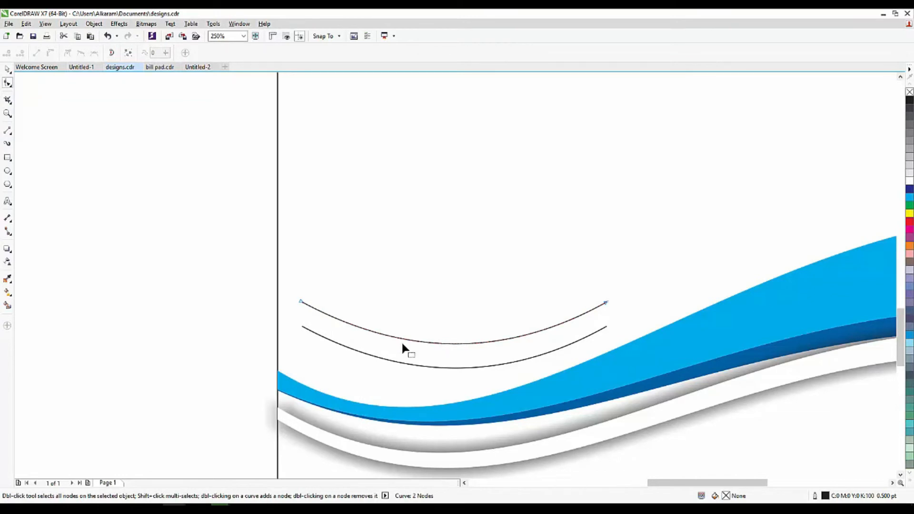
left_click_drag(303, 306, 303, 326)
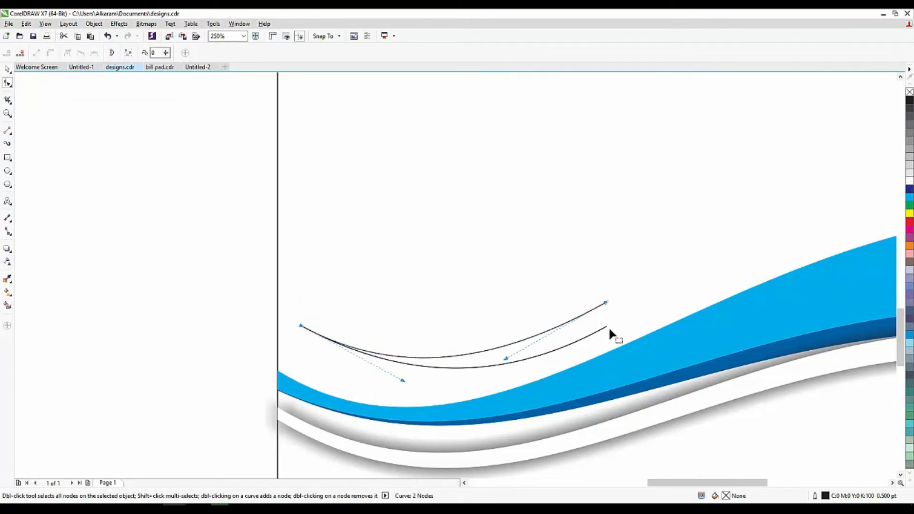
left_click_drag(606, 303, 606, 328)
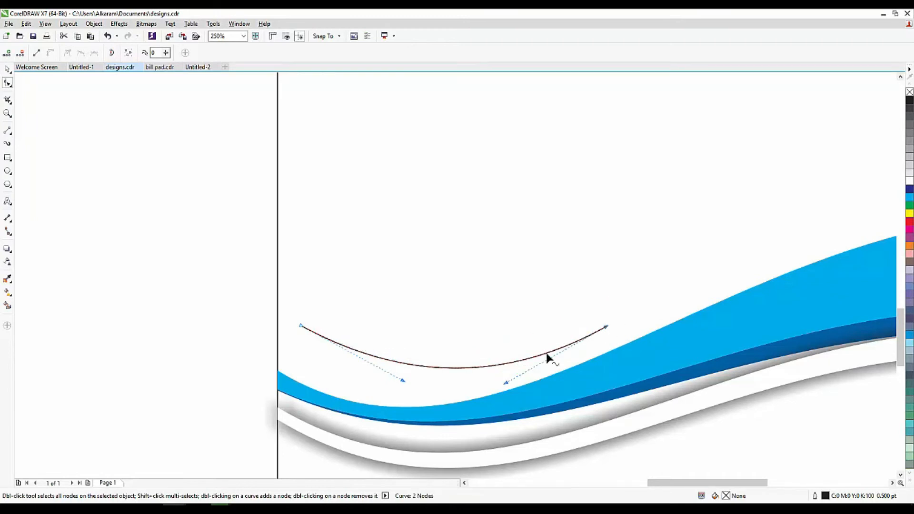
- Pull the copied arc's two control handles downwards to form a thin crescent about 0.44 inches high
left_click_drag(505, 389, 506, 400)
left_click_drag(401, 380, 401, 386)
left_click(7, 69)
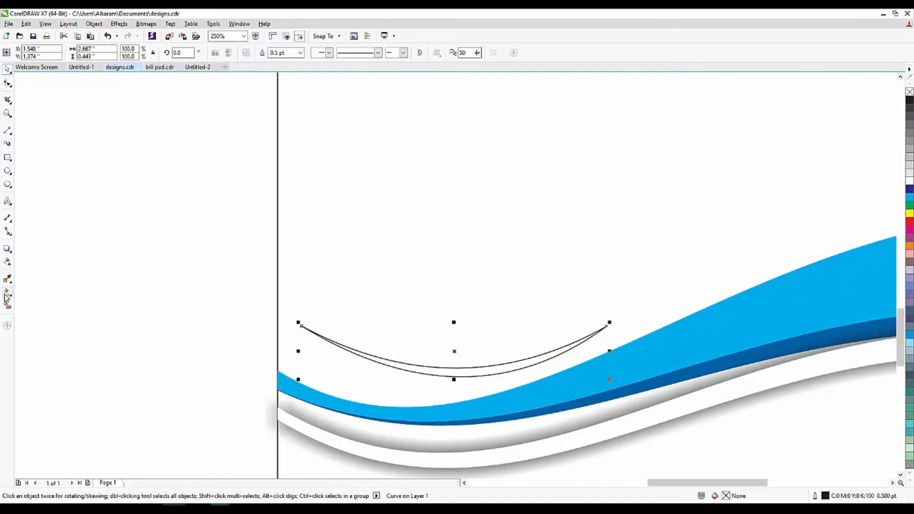
- Fill the enclosed area between the two arcs with the Smart Fill tool
left_click(7, 307)
scroll(463, 372, "up", 2)
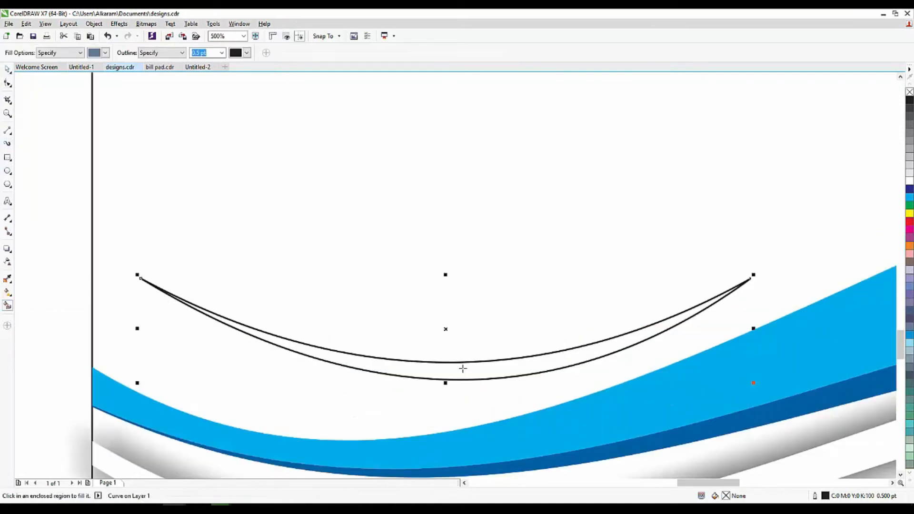
left_click(463, 368)
scroll(316, 327, "down", 3)
left_click(7, 69)
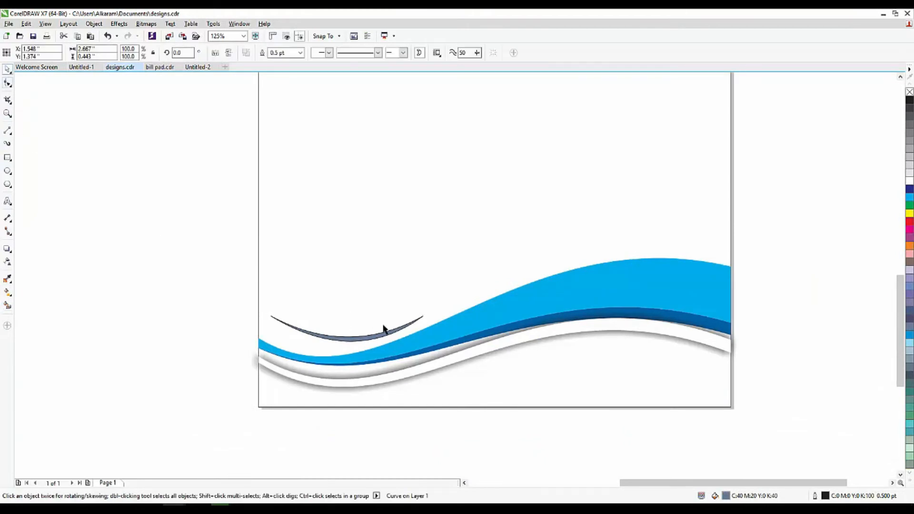
- Delete the guide curve left beneath the filled crescent and place the crescent back above the wave
left_click_drag(370, 337, 358, 284)
left_click(360, 339)
key("Delete")
left_click_drag(338, 285, 343, 339)
- Rotate the crescent by about 4.7 degrees and move it slightly closer to the wave's upper edge
scroll(343, 339, "up", 1)
left_click(470, 301)
left_click_drag(492, 287, 492, 273)
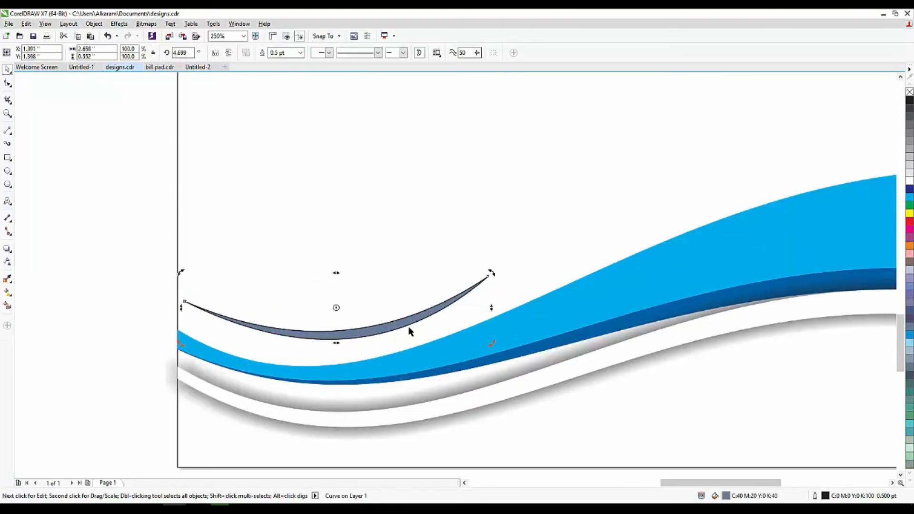
left_click_drag(390, 326, 392, 335)
scroll(391, 335, "down", 2)
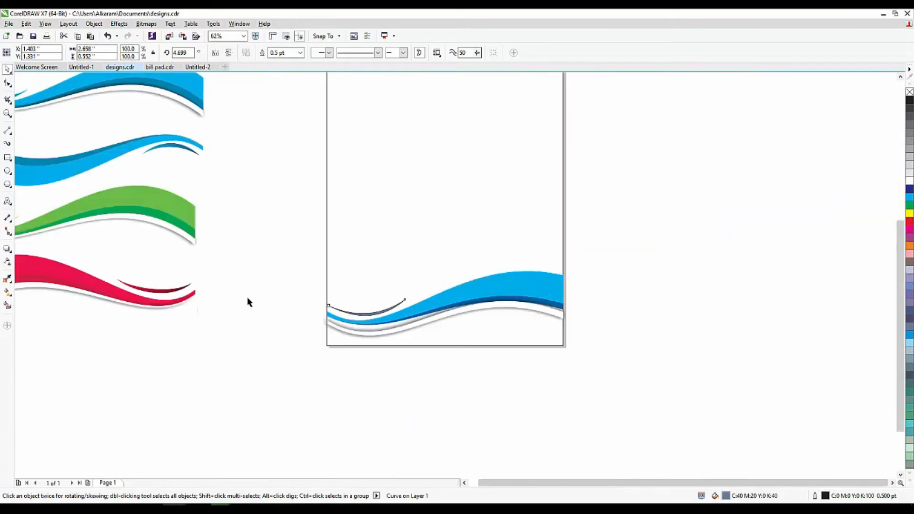
left_click(248, 300)
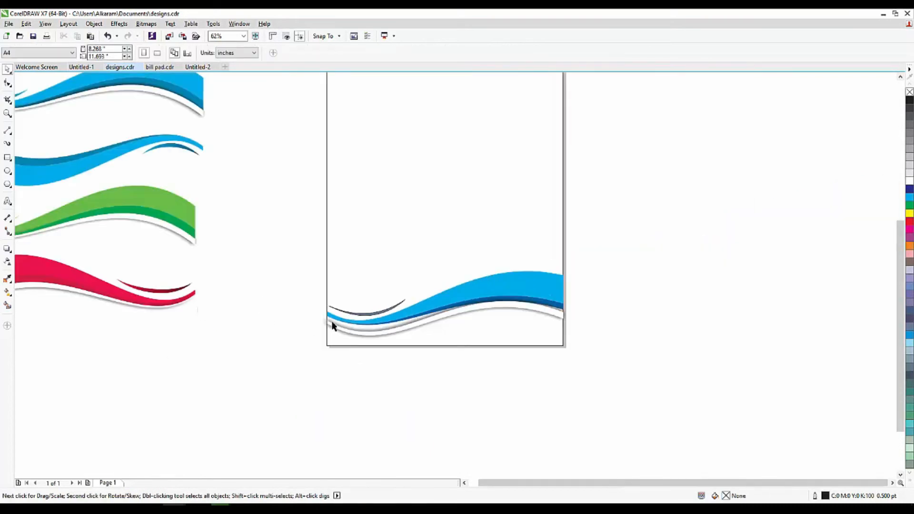
- Fill the crescent above the wave with cyan and darken the fill to a deep teal (C98 M56 Y35 K13)
scroll(371, 320, "up", 1)
left_click(372, 320)
scroll(498, 358, "up", 1)
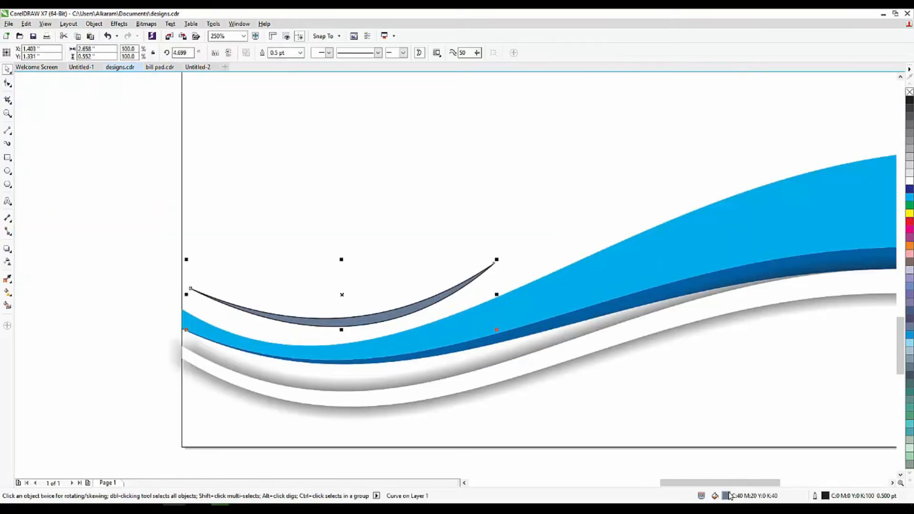
left_click(909, 198)
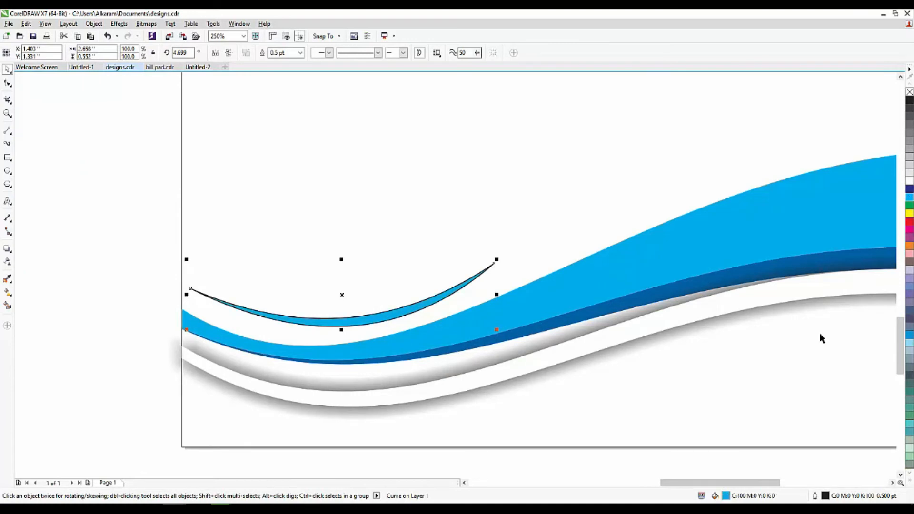
double_click(732, 500)
left_click(575, 263)
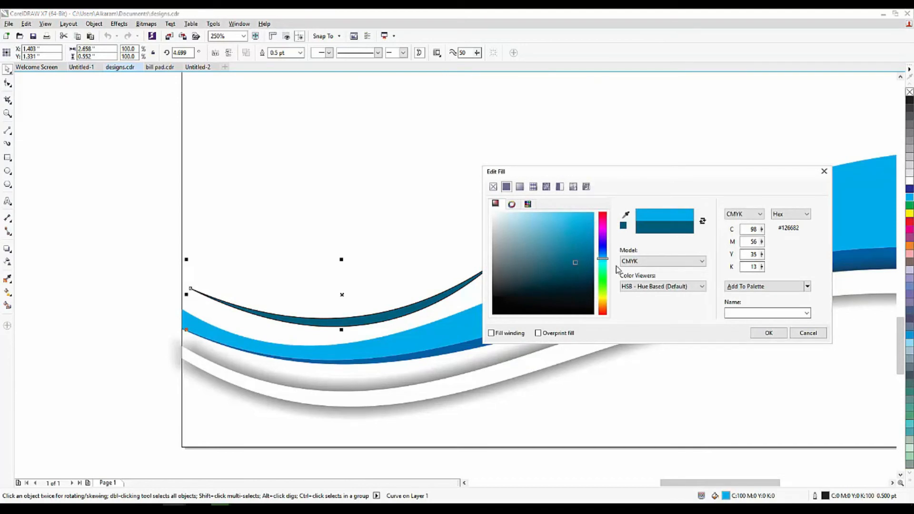
- Change the crescent's fill to a linear fountain fill and set its end colour to dark blue
left_click(520, 187)
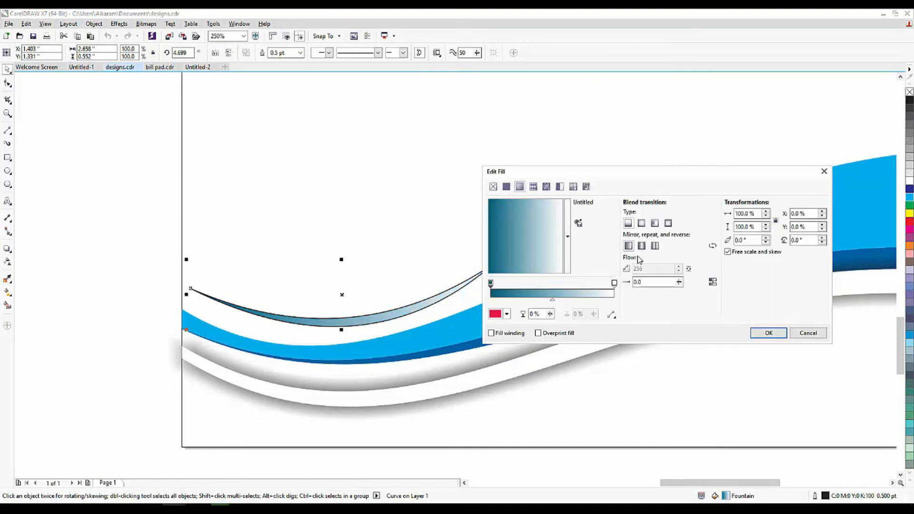
left_click(614, 284)
left_click(506, 313)
left_click(555, 379)
left_click(547, 381)
- Set the crescent gradient's start colour to light blue, about C61 M15 Y14 K0, and apply the fill
left_click(492, 278)
left_click(491, 282)
left_click(506, 314)
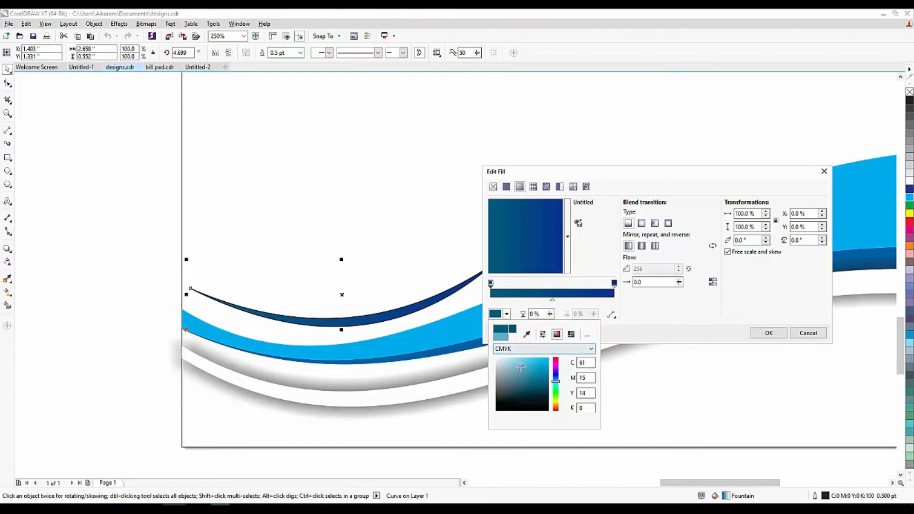
left_click(522, 366)
left_click(768, 330)
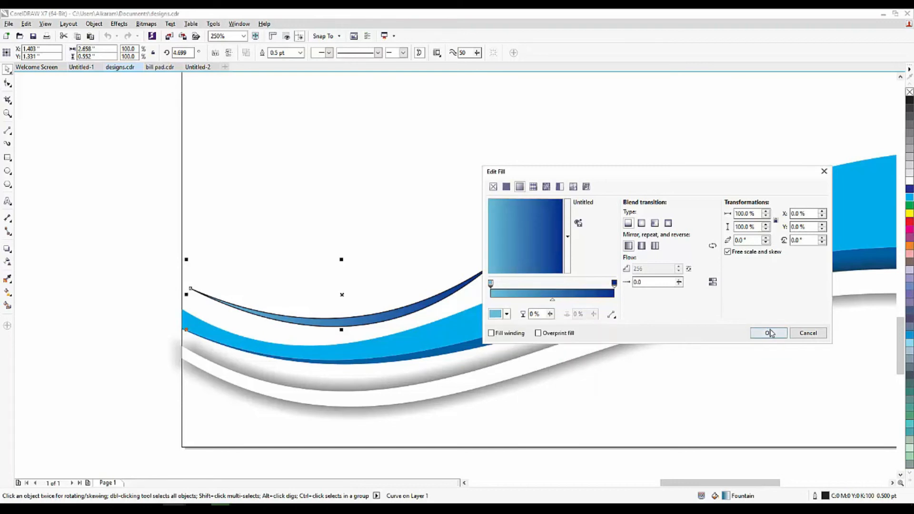
left_click(768, 333)
- Remove the crescent's outline and shift it slightly down towards the wave's upper edge
right_click(910, 91)
left_click_drag(410, 306, 405, 311)
scroll(334, 309, "down", 3)
left_click(335, 307)
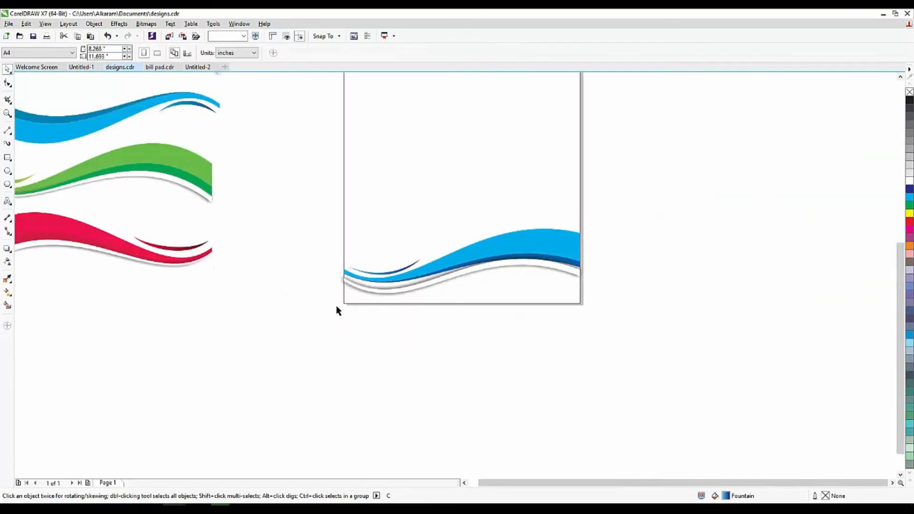
scroll(318, 312, "down", 1)
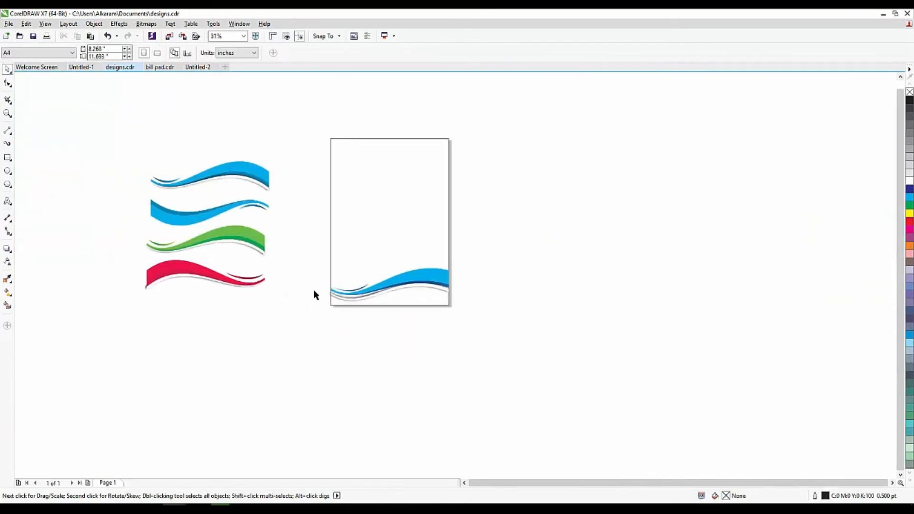
scroll(363, 279, "up", 1)
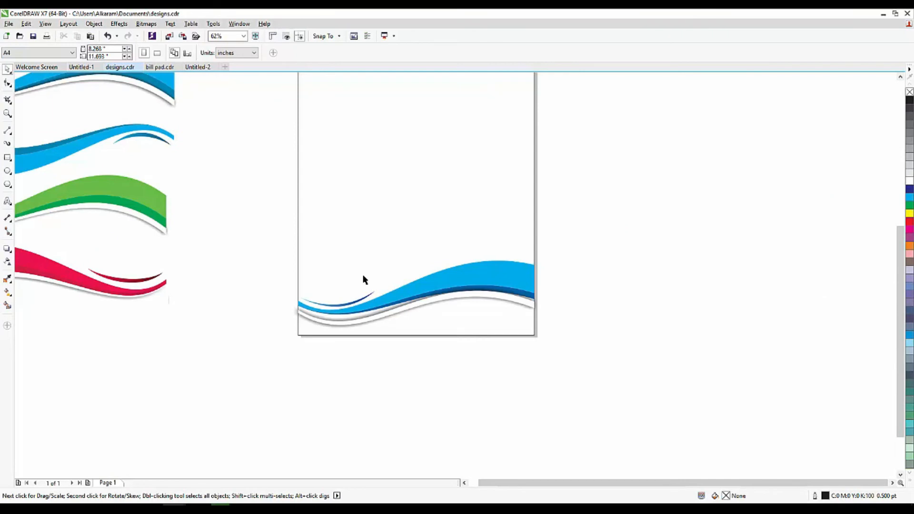
- Create a vertically mirrored copy of the whole wave design near the top of the page
scroll(408, 296, "down", 3)
left_click_drag(504, 252, 364, 316)
left_click_drag(415, 335, 408, 168)
scroll(408, 167, "up", 1)
scroll(321, 184, "down", 1)
left_click(470, 200)
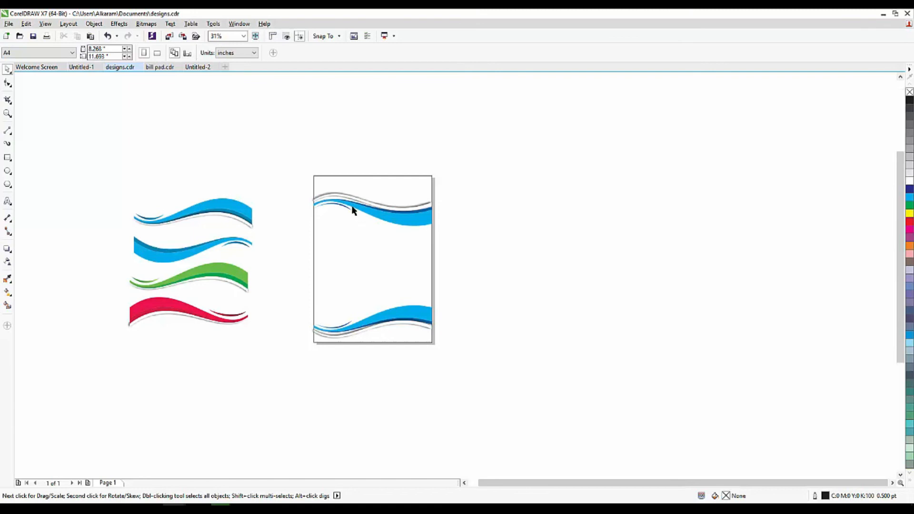
- Try to move the mirrored copy's light blue band upwards, undo the move and clear the selection
scroll(353, 206, "up", 1)
left_click_drag(229, 169, 548, 306)
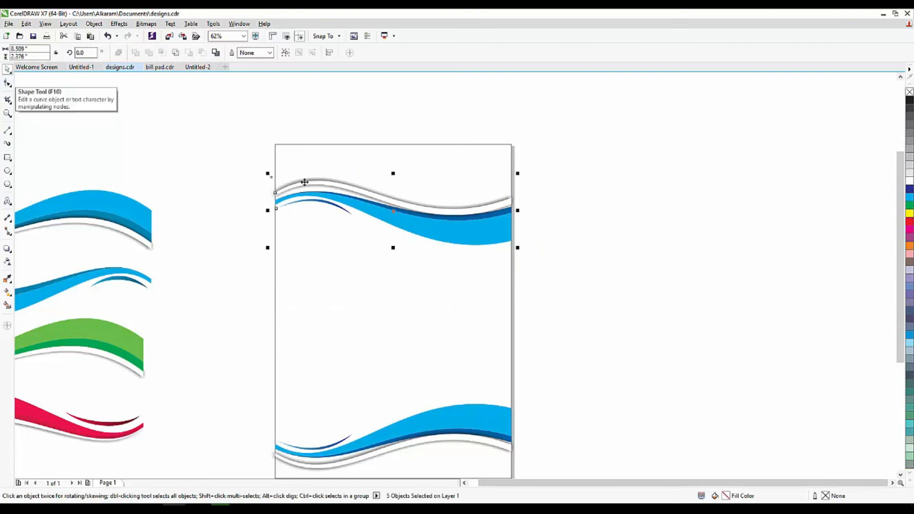
left_click_drag(226, 155, 588, 291)
left_click(582, 281)
left_click_drag(446, 228, 439, 200)
key("ctrl+z")
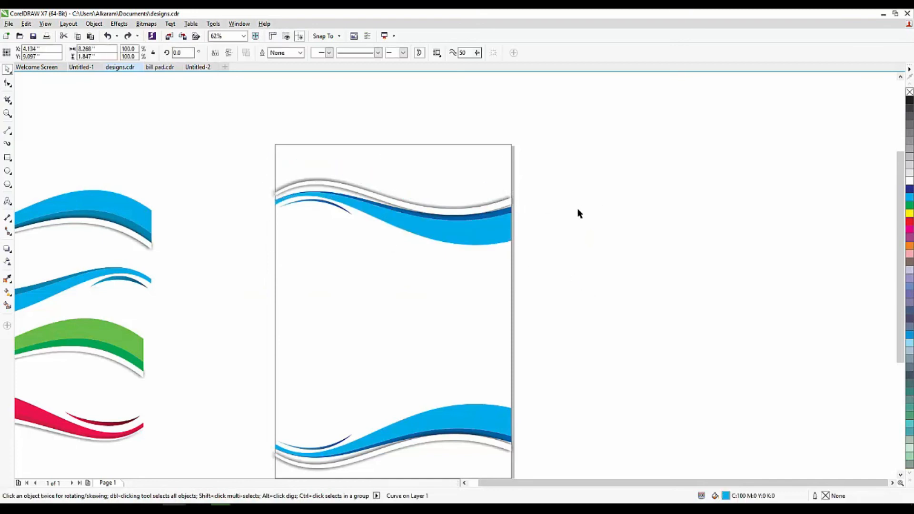
key("Escape")
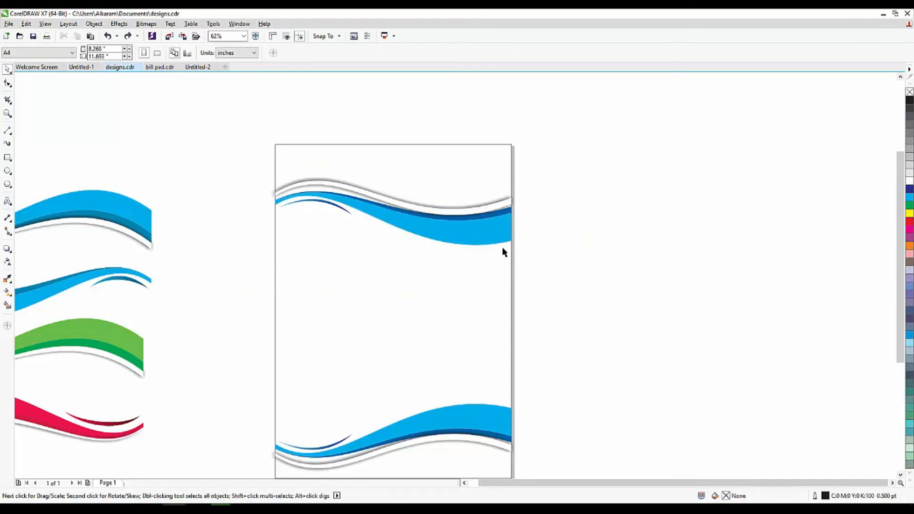